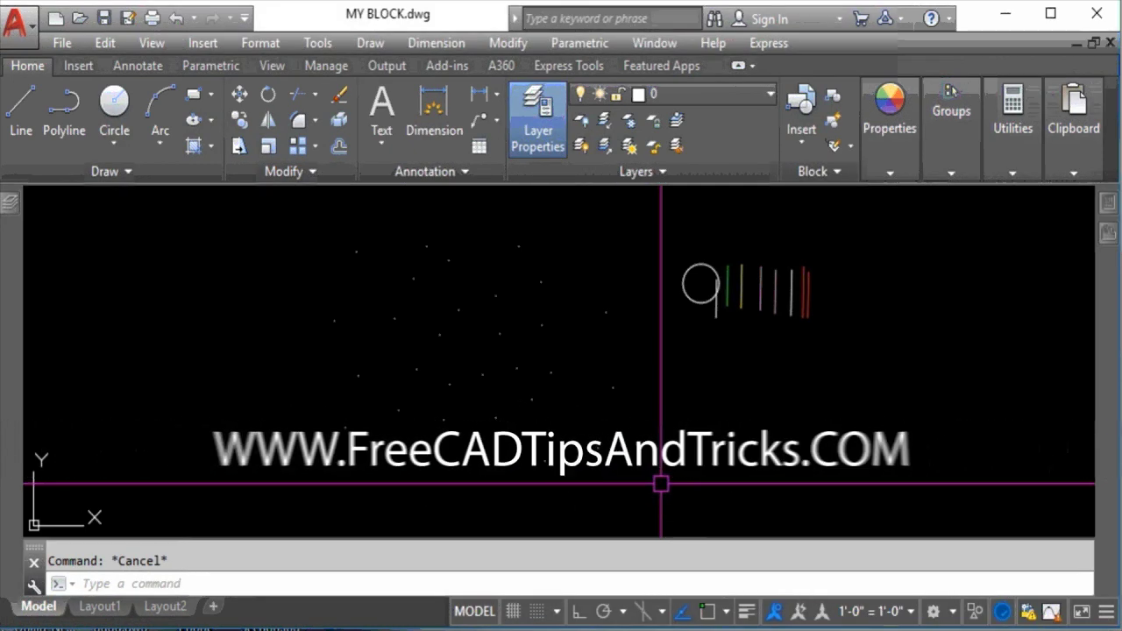
Inspect the object properties of a group of the scattered points, and clear the selection
middle_click_drag(636, 321, 657, 436)
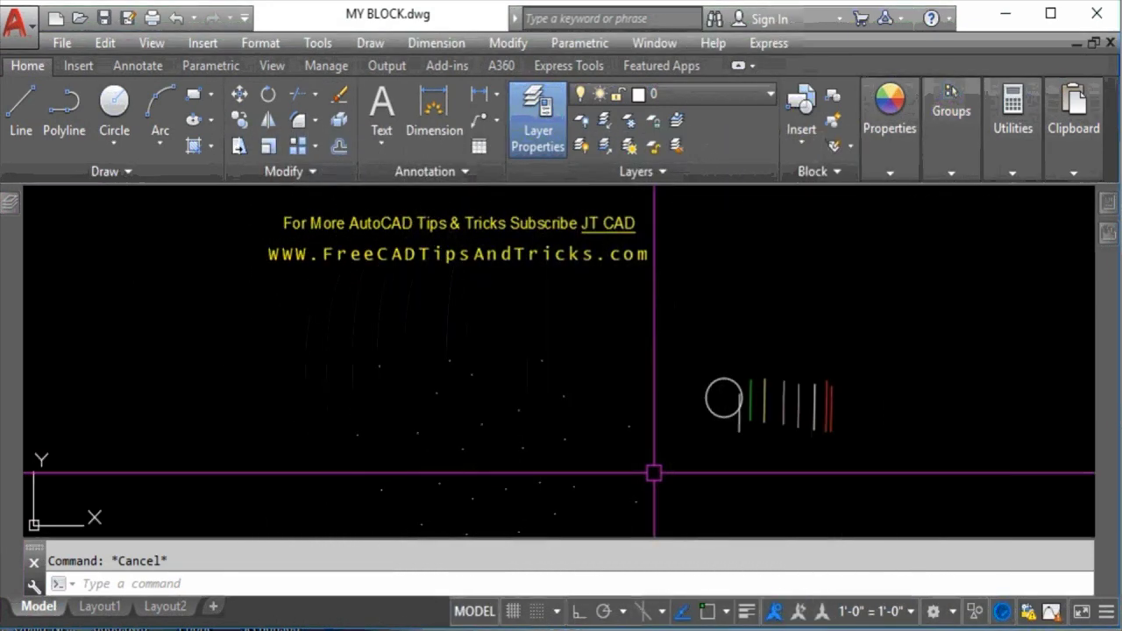
middle_click_drag(636, 433, 664, 350)
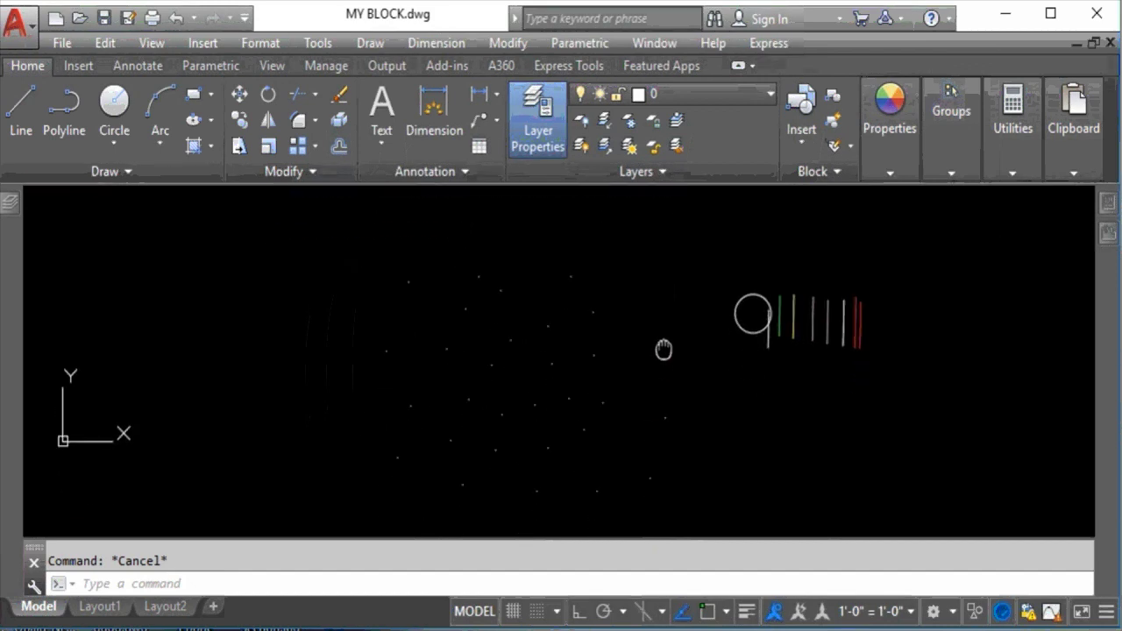
left_click(624, 345)
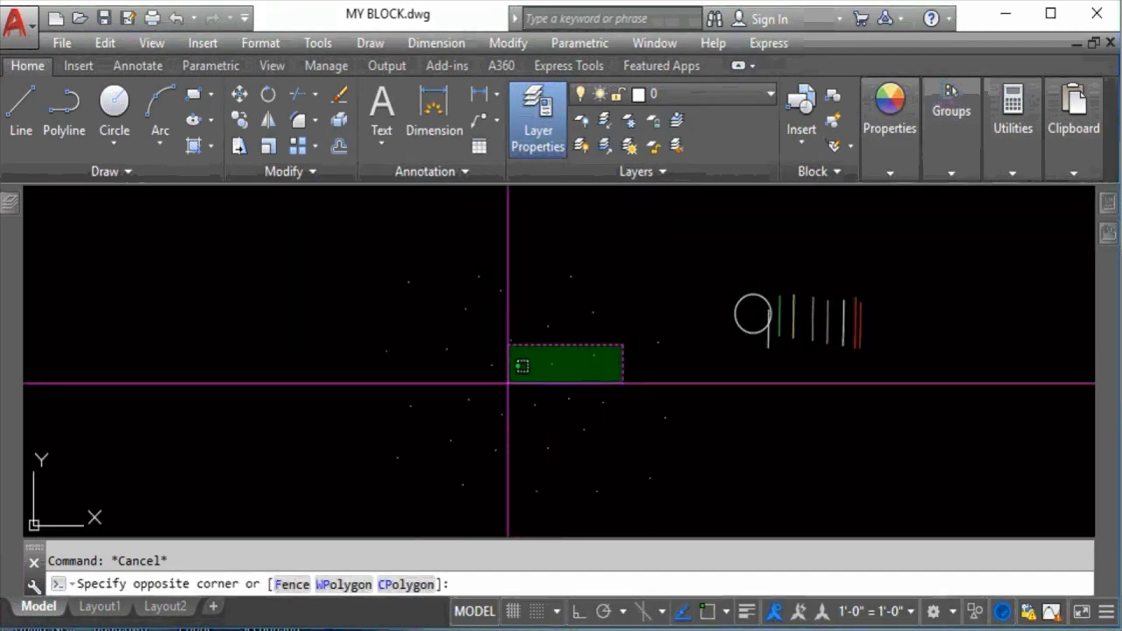
left_click(369, 465)
mouse_move(1107, 210)
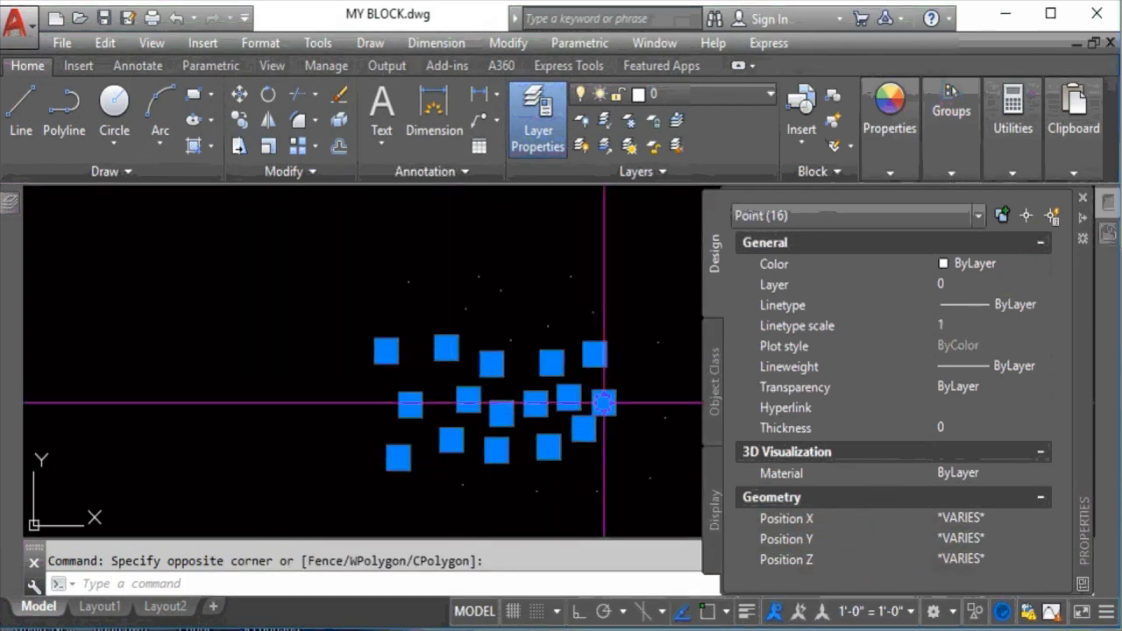
key("Escape")
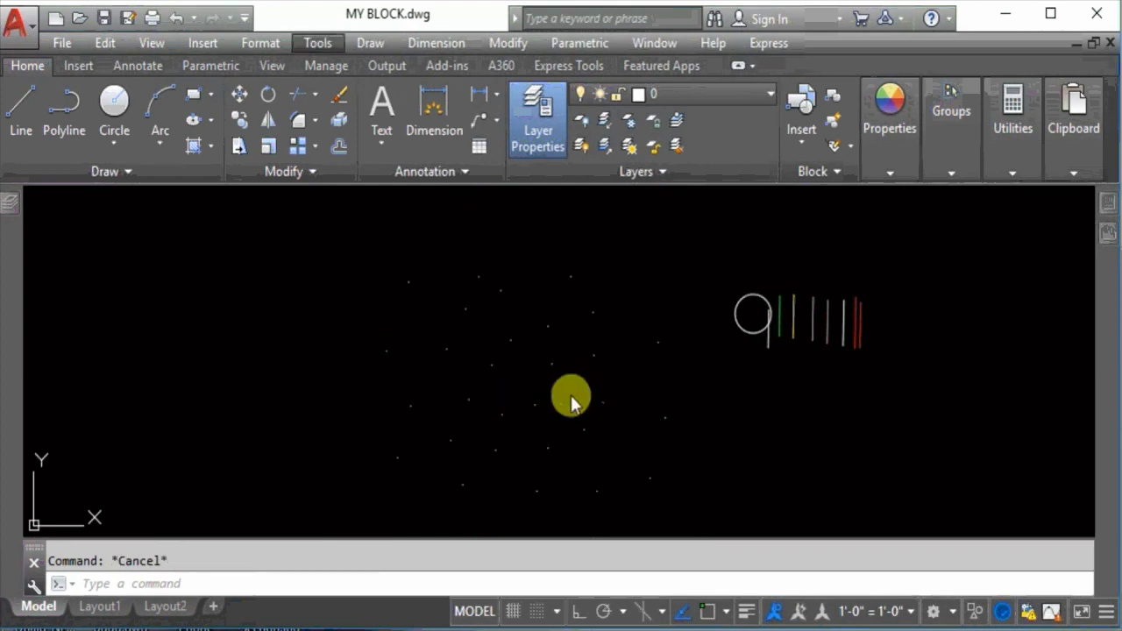
left_click(712, 390)
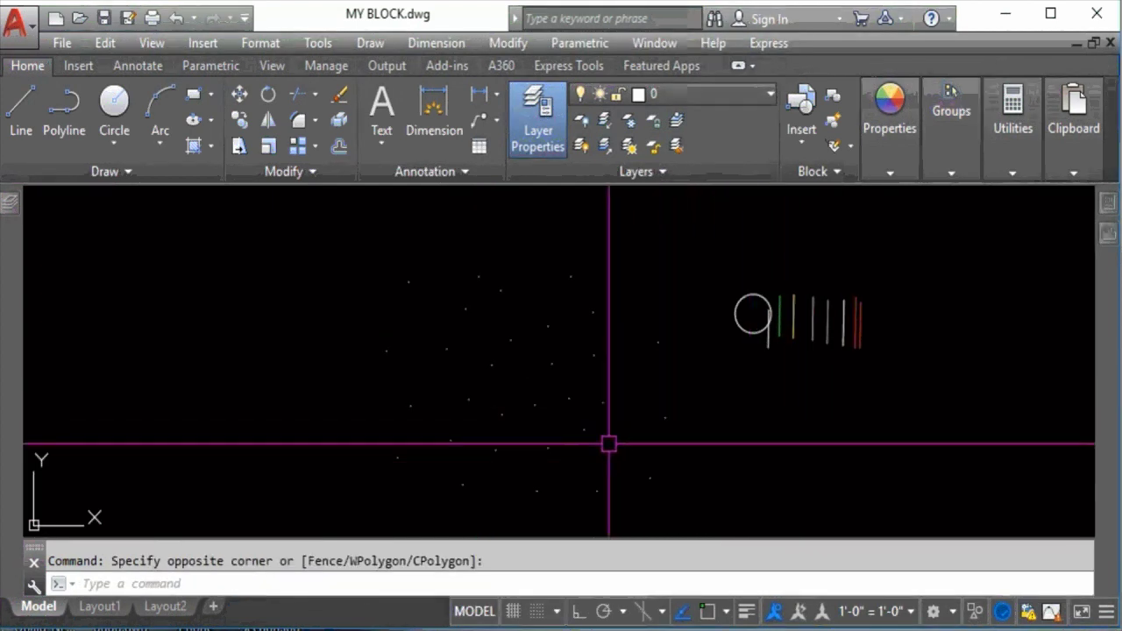
Inspect the object properties of the coloured vertical lines beside the circle, and clear the selection
middle_click_drag(689, 287, 683, 379)
scroll(584, 328, "down", 2)
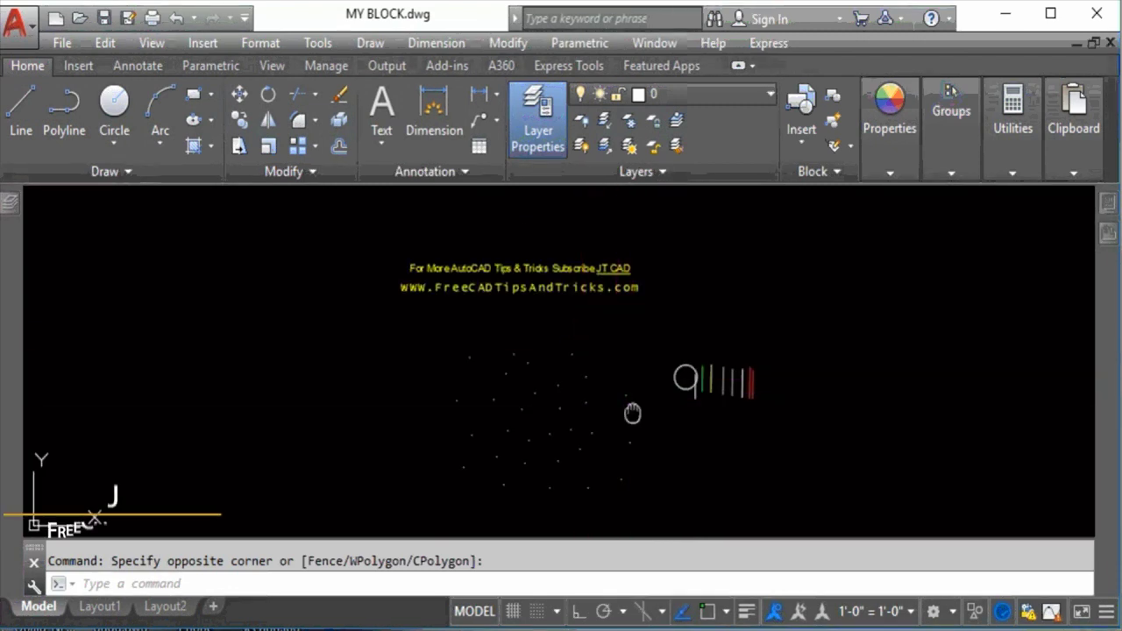
middle_click_drag(631, 413, 611, 403)
key("Escape")
scroll(714, 374, "up", 3)
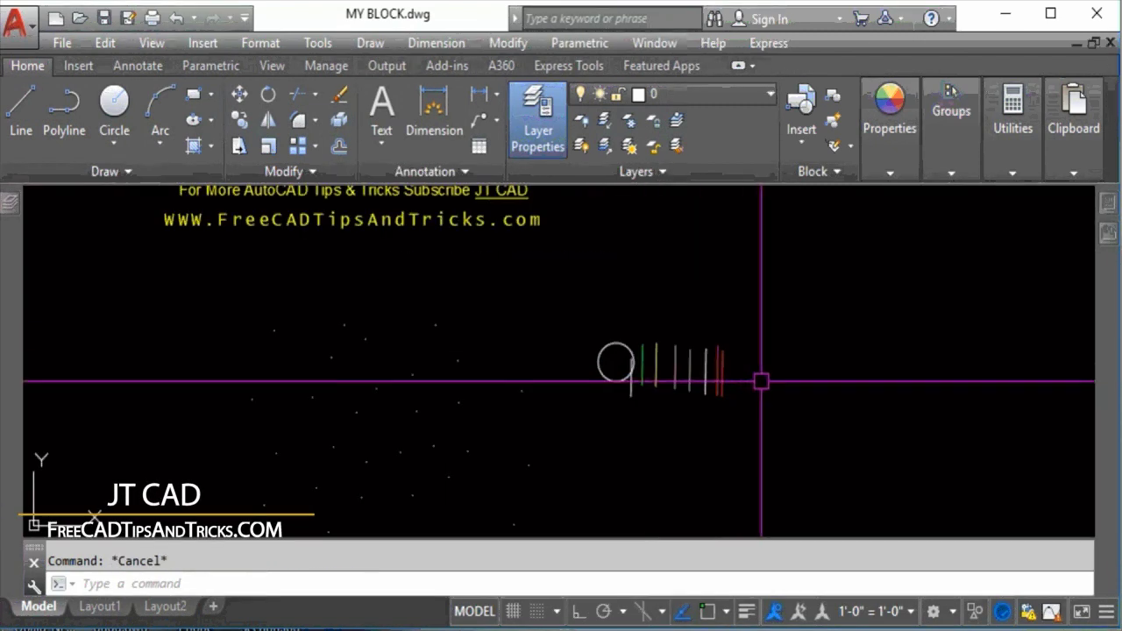
left_click(762, 369)
left_click(644, 407)
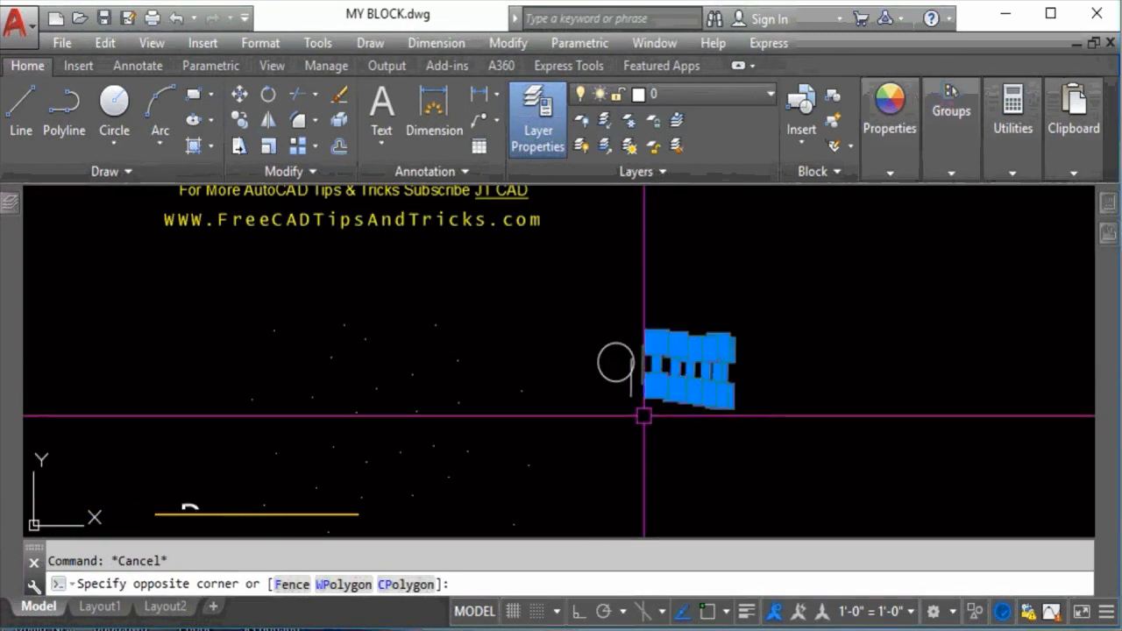
left_click(1109, 206)
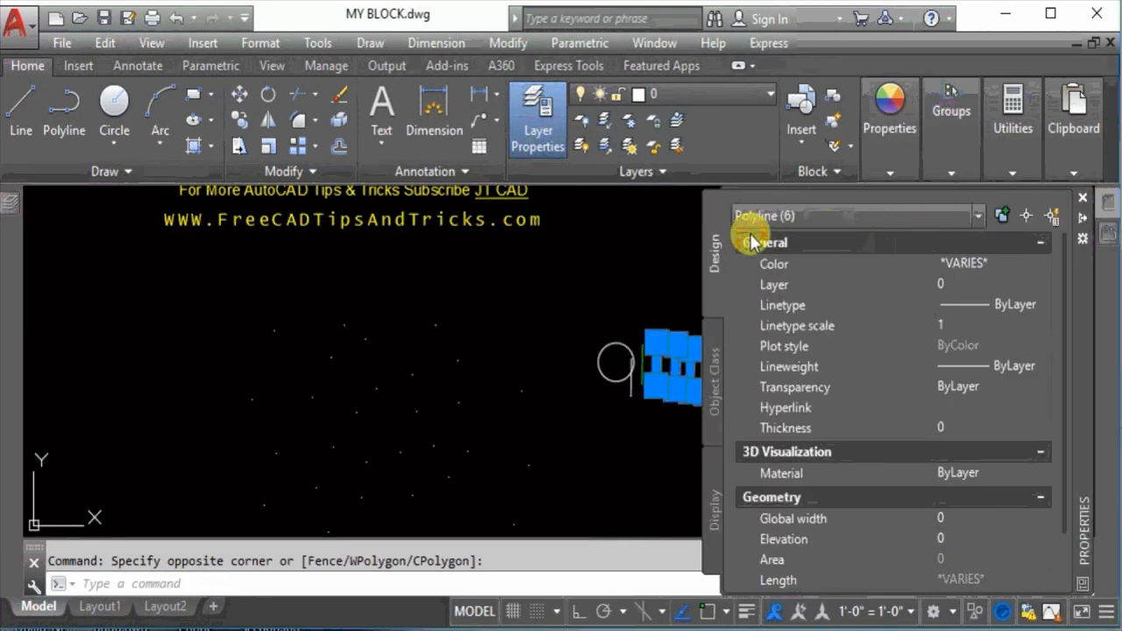
key("Escape")
Select the circle beside the vertical lines to examine it, and clear the selection
left_click(614, 373)
left_click(616, 367)
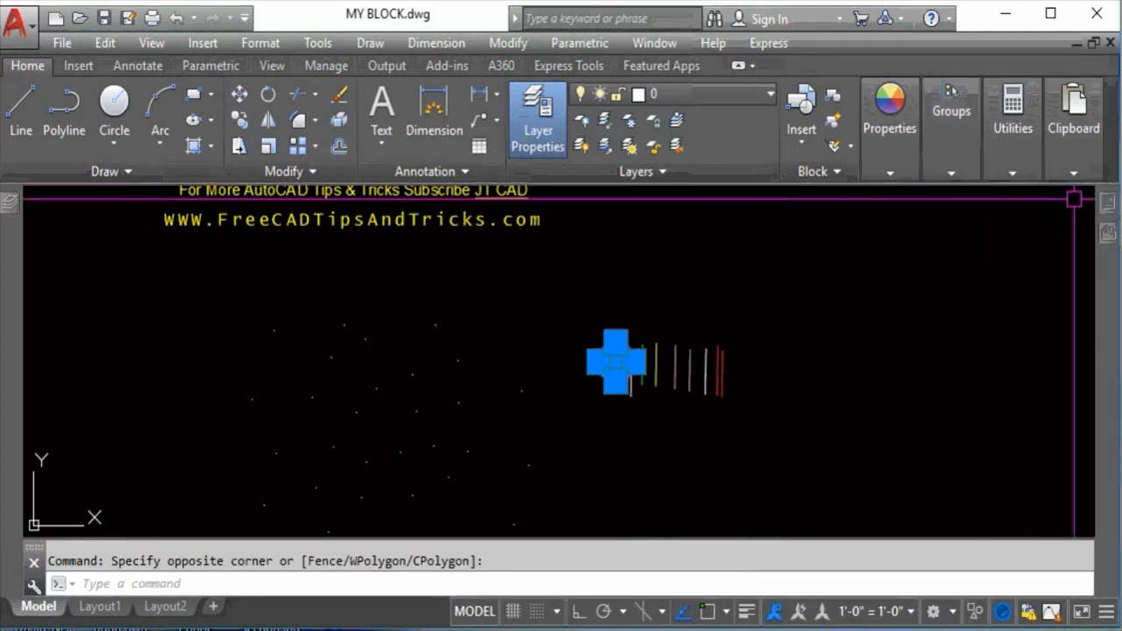
key("Escape")
left_click(608, 268)
left_click(580, 290)
key("Escape")
mouse_move(552, 324)
middle_mouse_down()
mouse_move(609, 305)
mouse_move(691, 236)
mouse_move(666, 230)
middle_mouse_up()
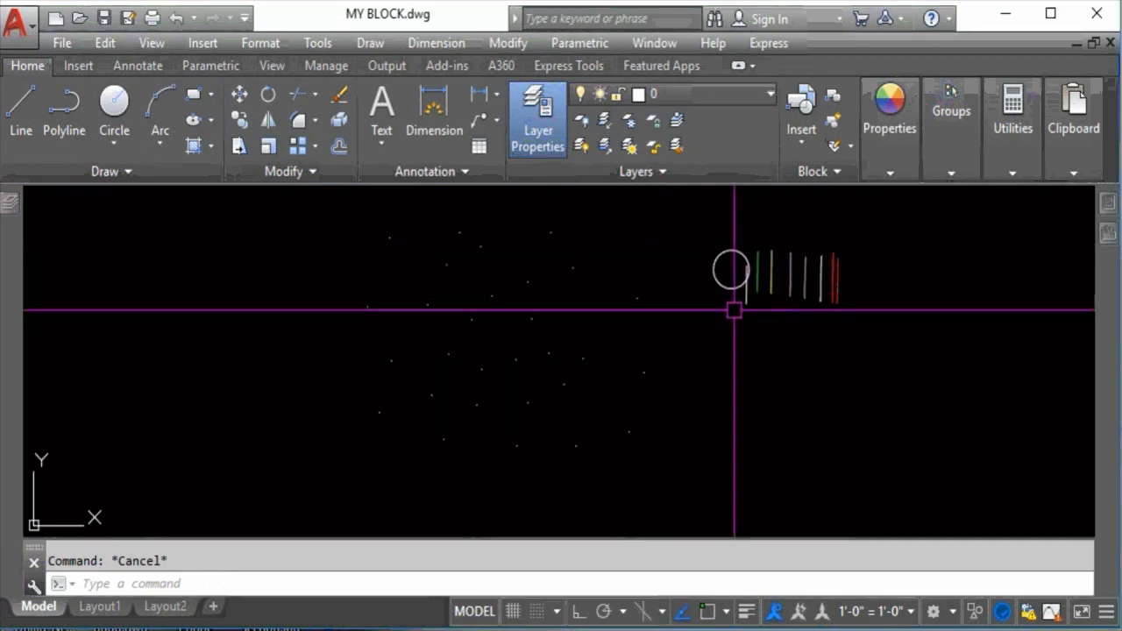
mouse_move(706, 301)
middle_mouse_down()
mouse_move(691, 312)
mouse_move(626, 306)
mouse_move(626, 316)
middle_mouse_up()
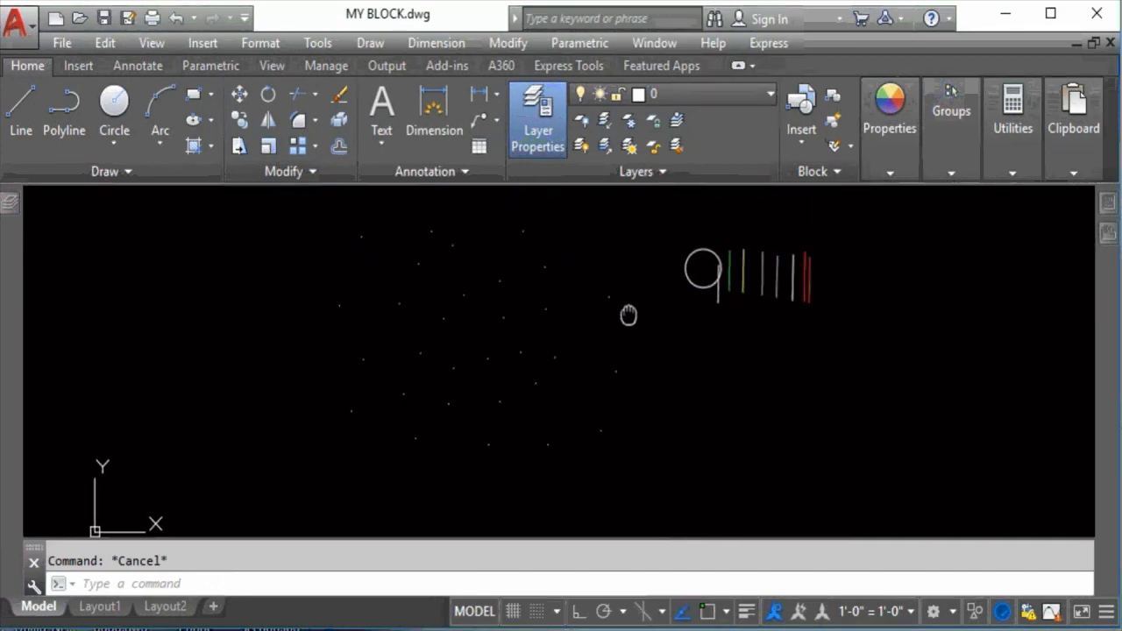
Start a new data extraction and save its settings file to the Desktop as POINTS
left_click(319, 44)
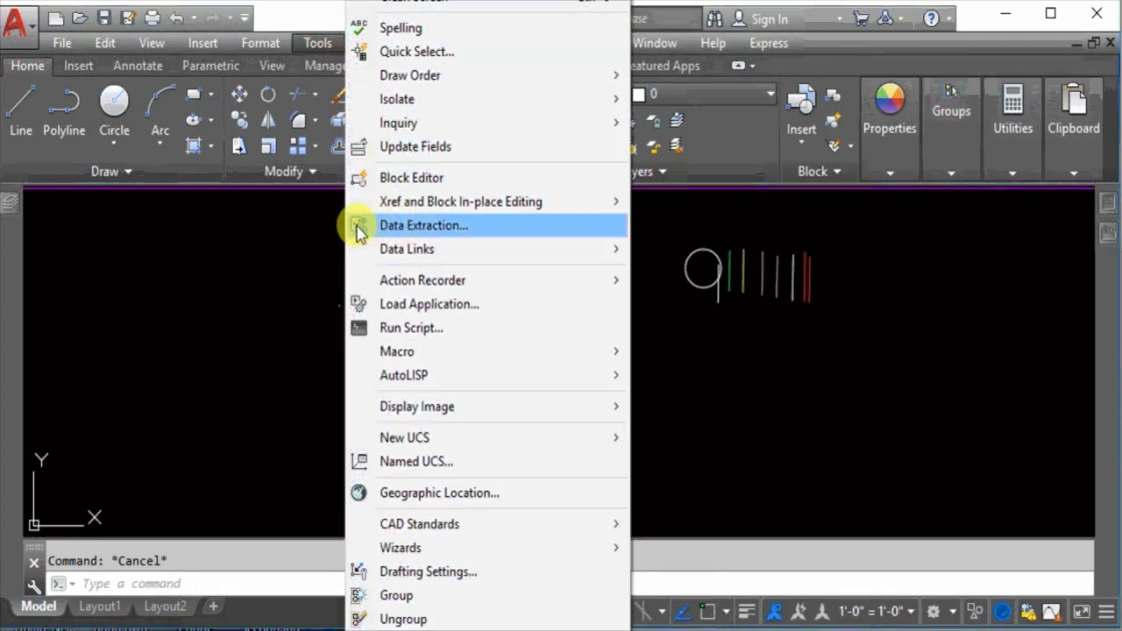
left_click(478, 230)
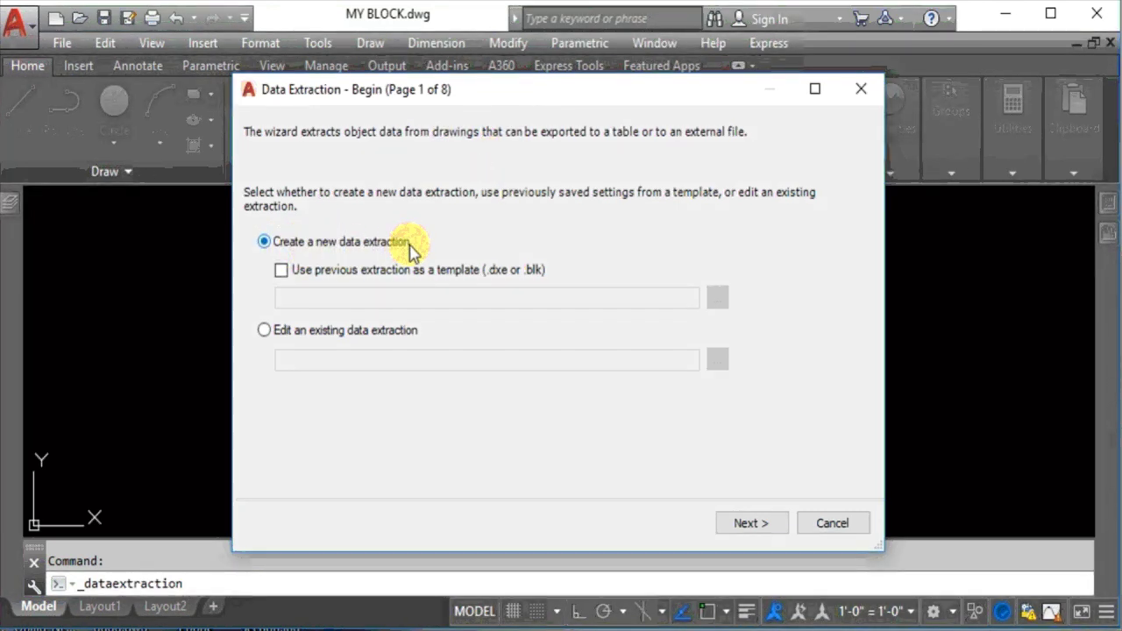
left_click(752, 523)
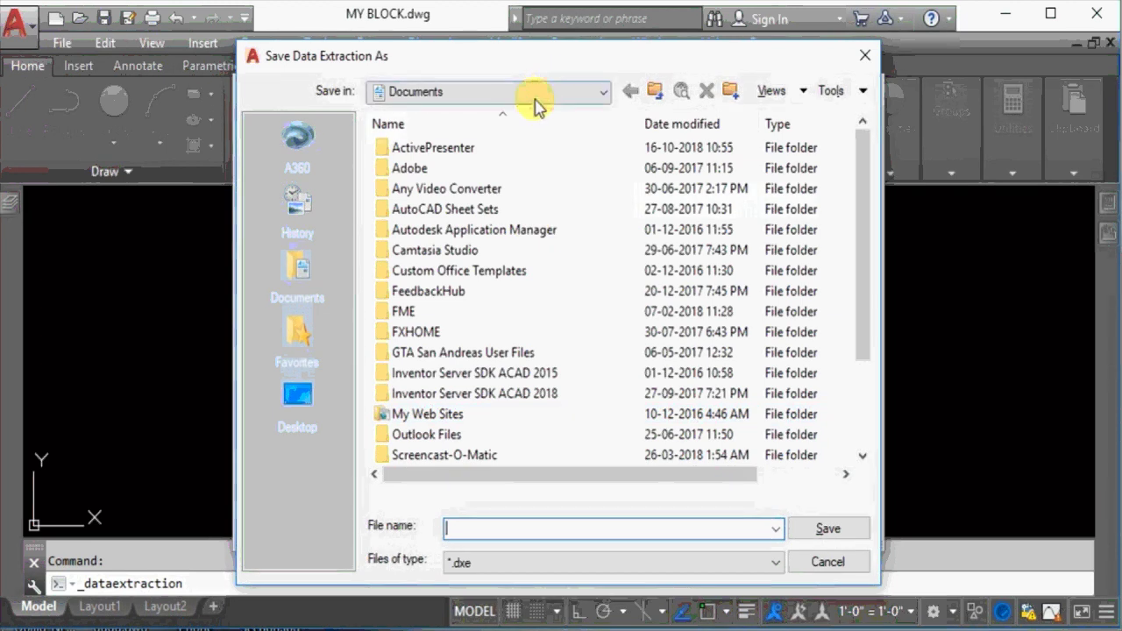
left_click(308, 403)
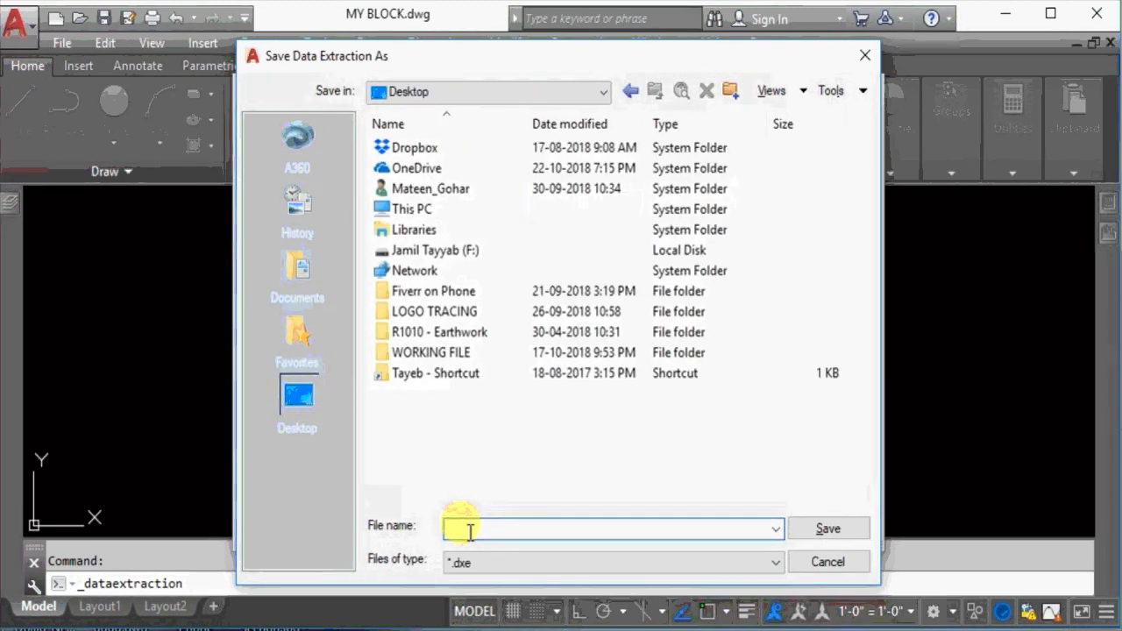
type("POINTS")
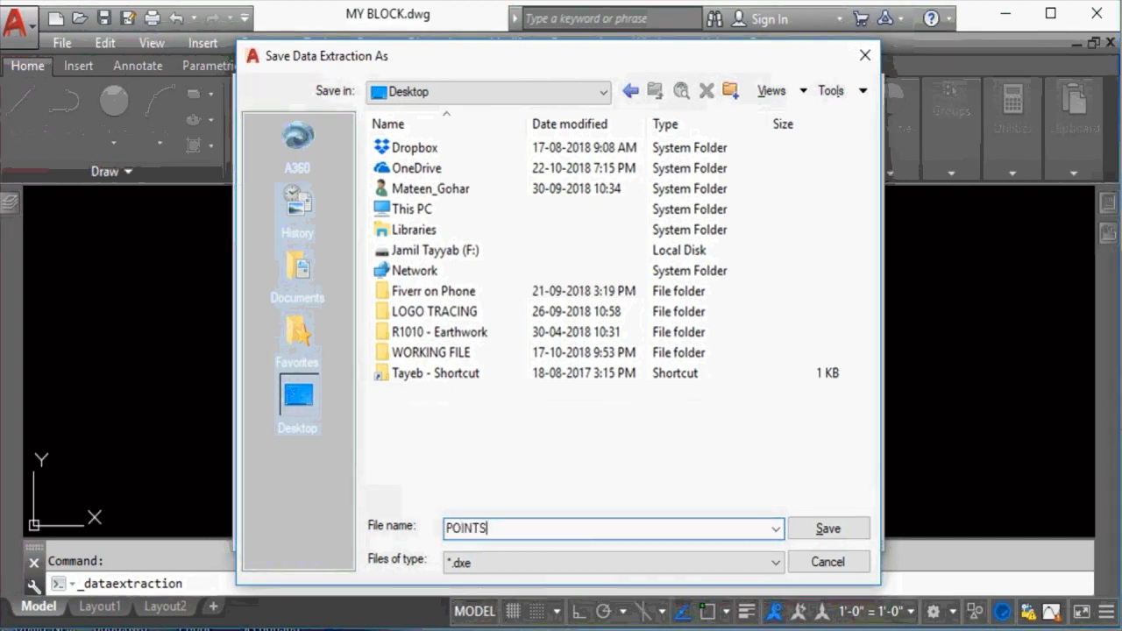
left_click(812, 533)
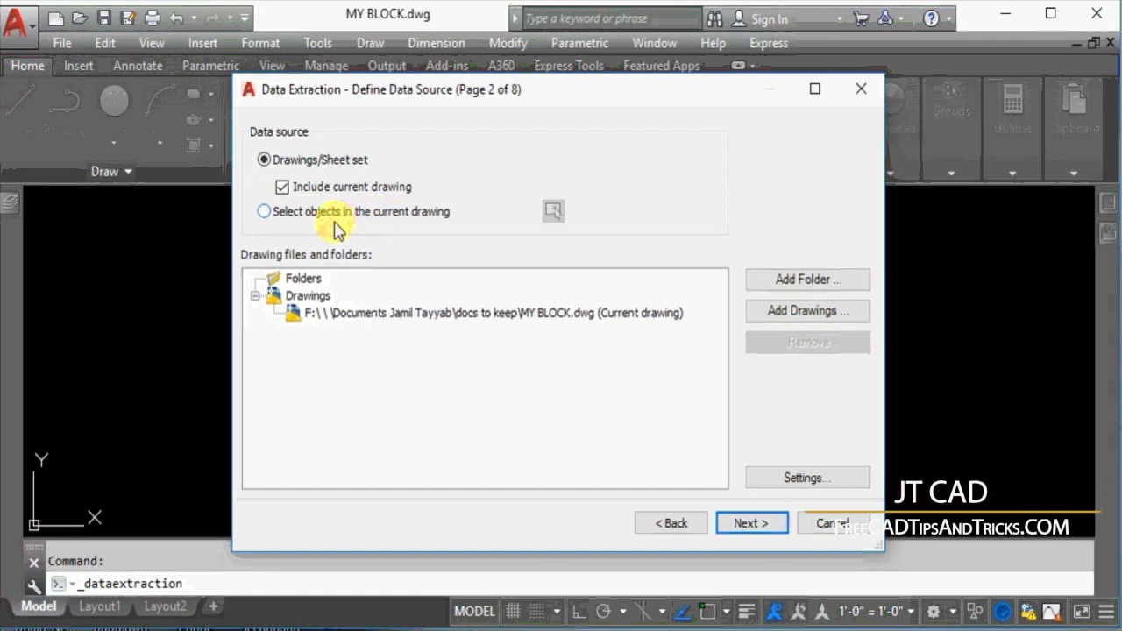
Use selected objects in the current drawing as the data source, picking all the scattered points, the circle and the vertical lines
left_click(274, 215)
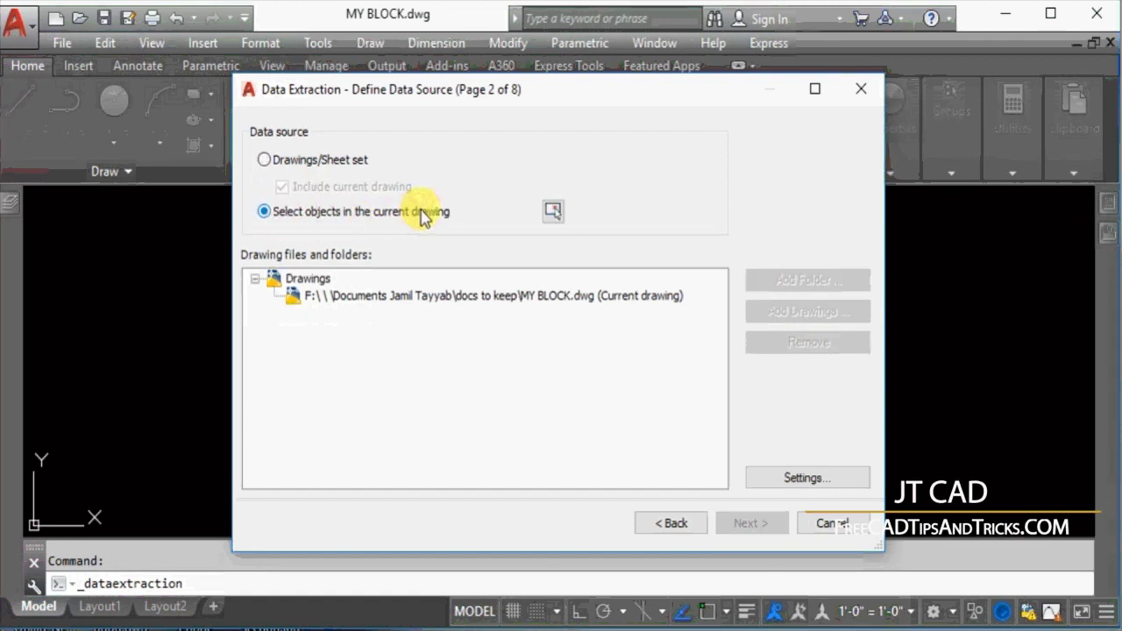
left_click(555, 214)
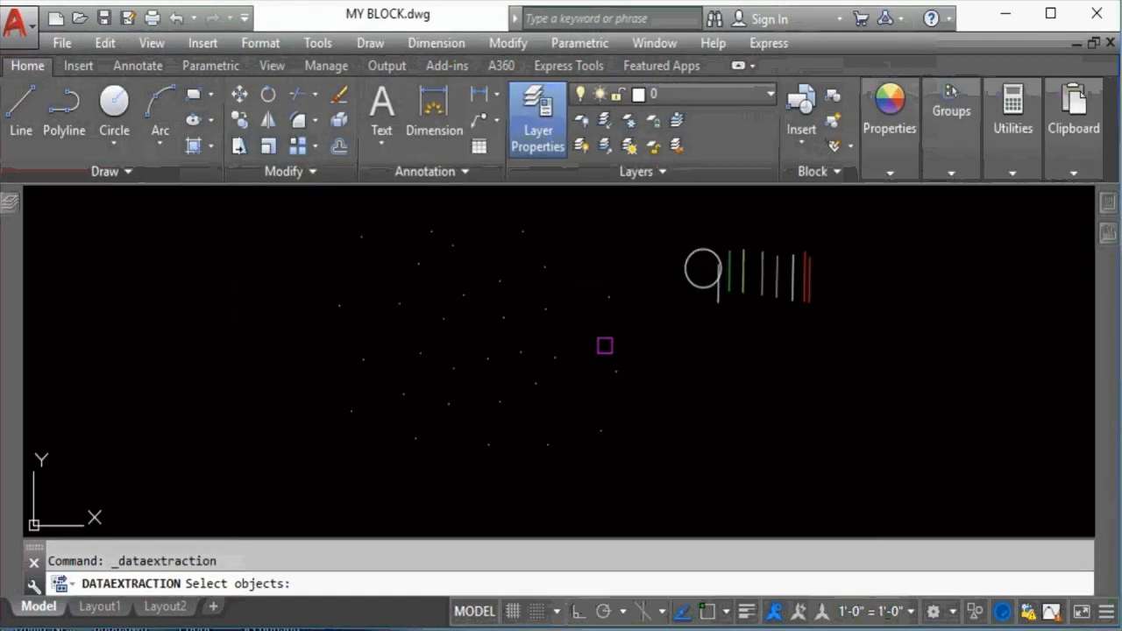
left_click(395, 239)
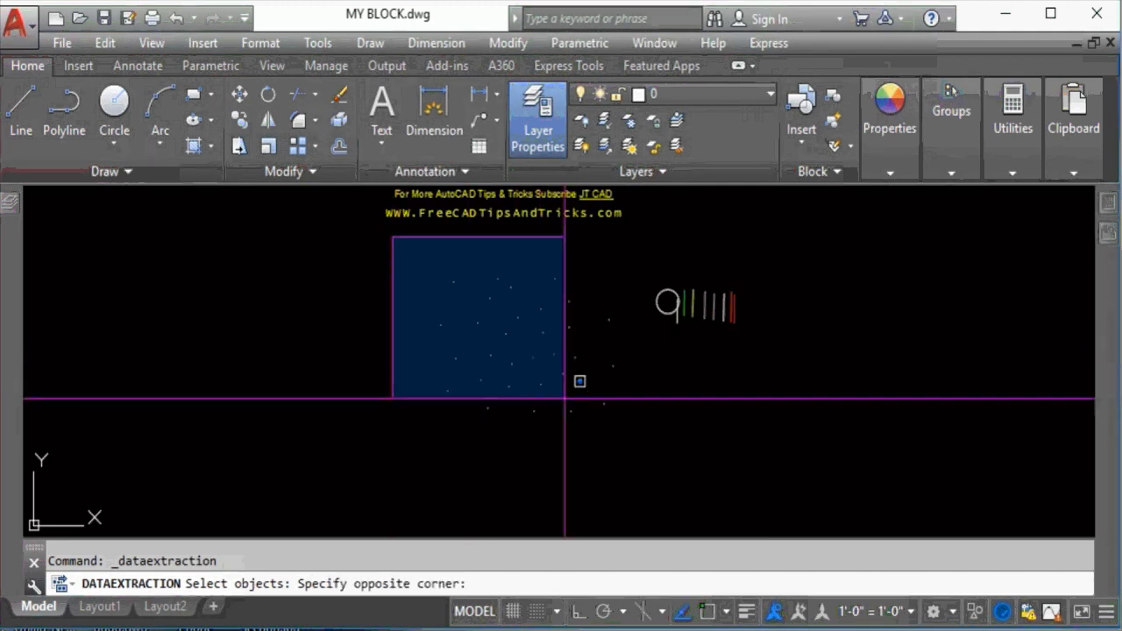
left_click(629, 445)
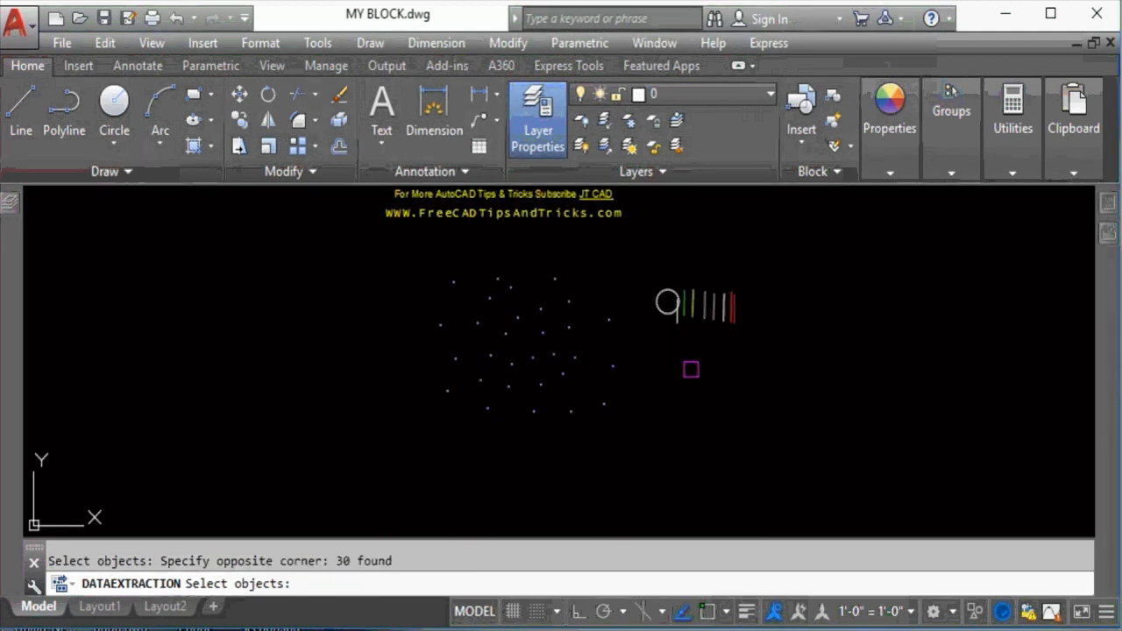
left_click(654, 327)
middle_click_drag(582, 292, 587, 396)
scroll(546, 382, "down", 5)
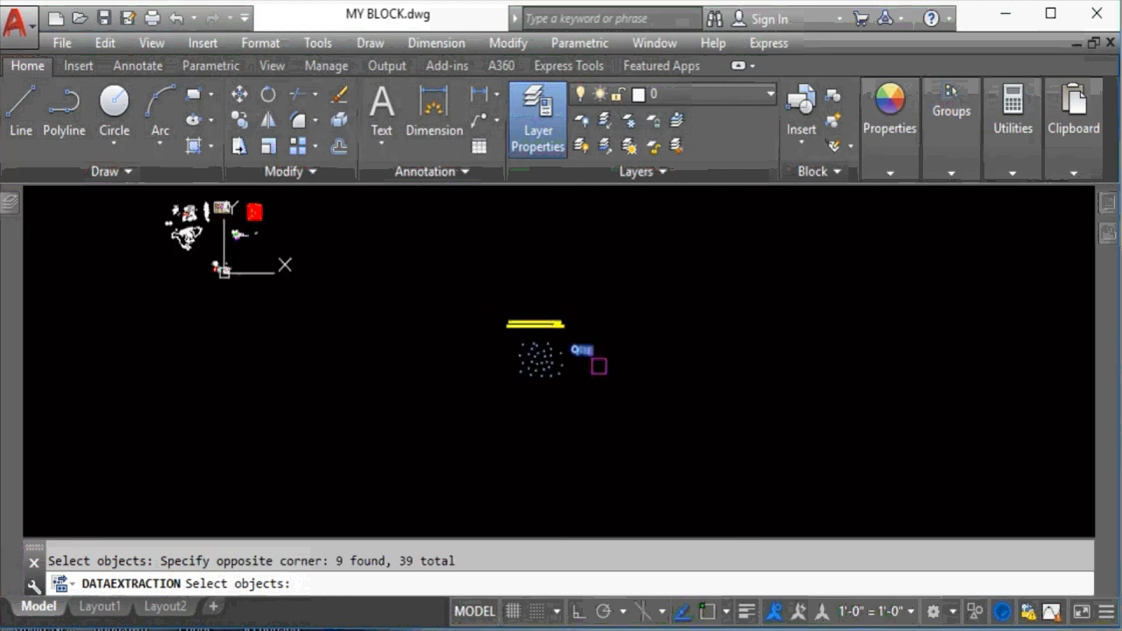
scroll(604, 388, "up", 5)
middle_click_drag(424, 281, 506, 353)
scroll(504, 339, "down", 2)
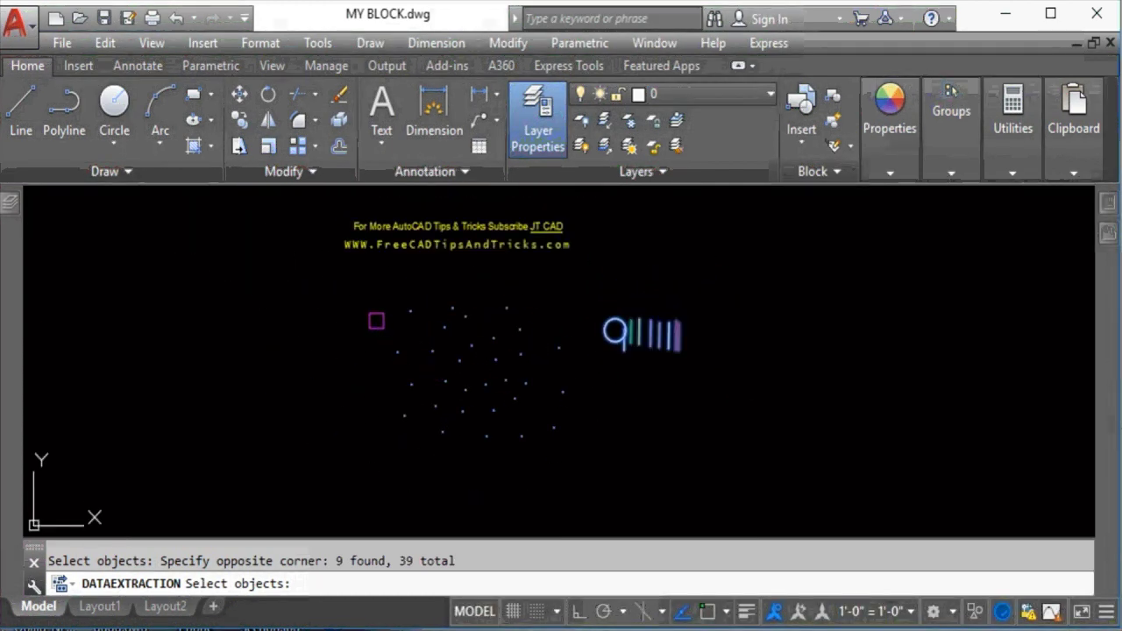
key("Return")
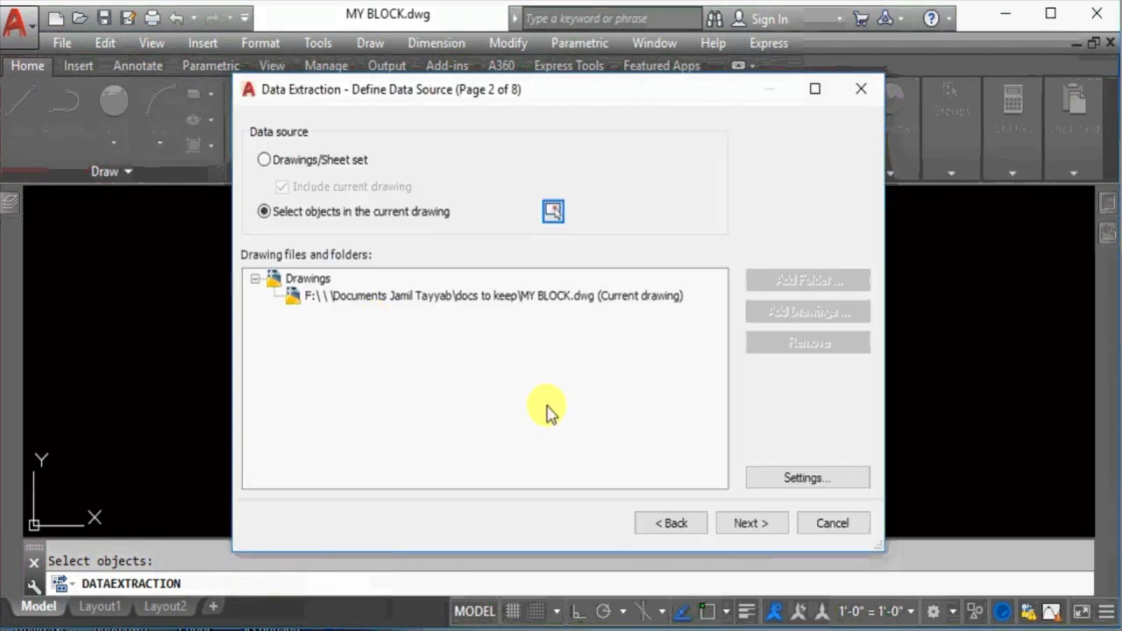
left_click(743, 524)
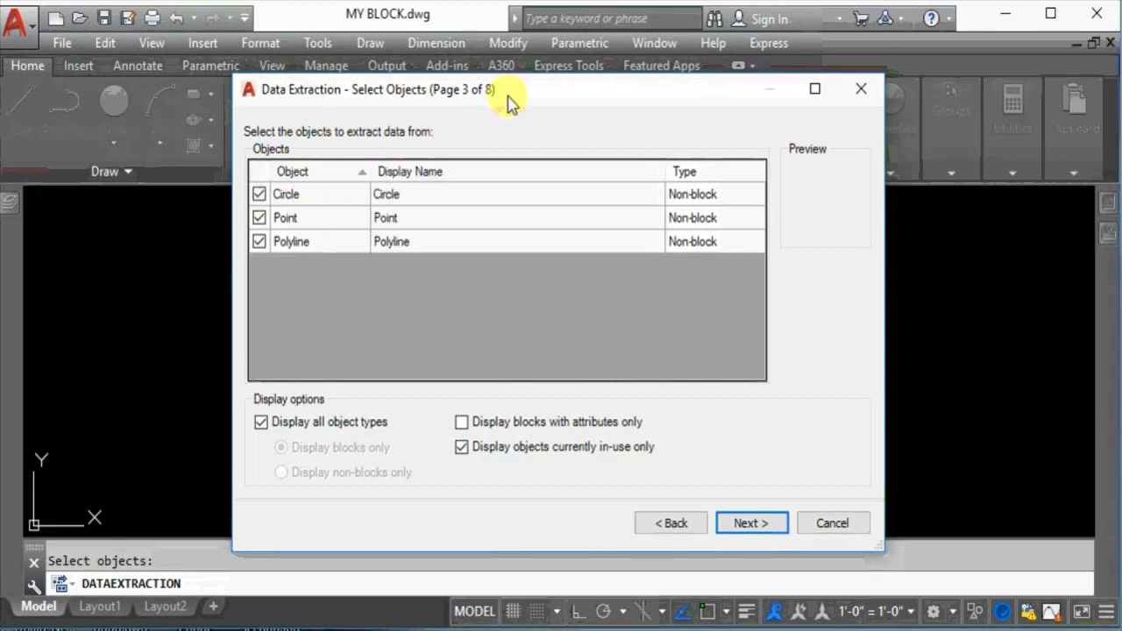
left_click_drag(511, 98, 500, 86)
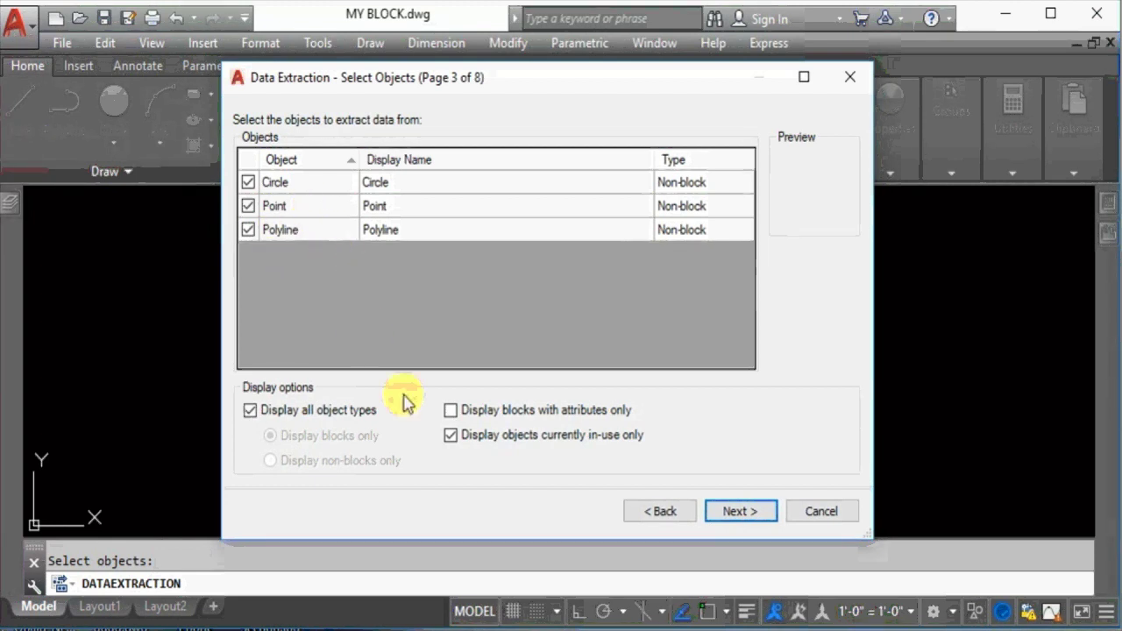
left_click(307, 413)
left_click(451, 436)
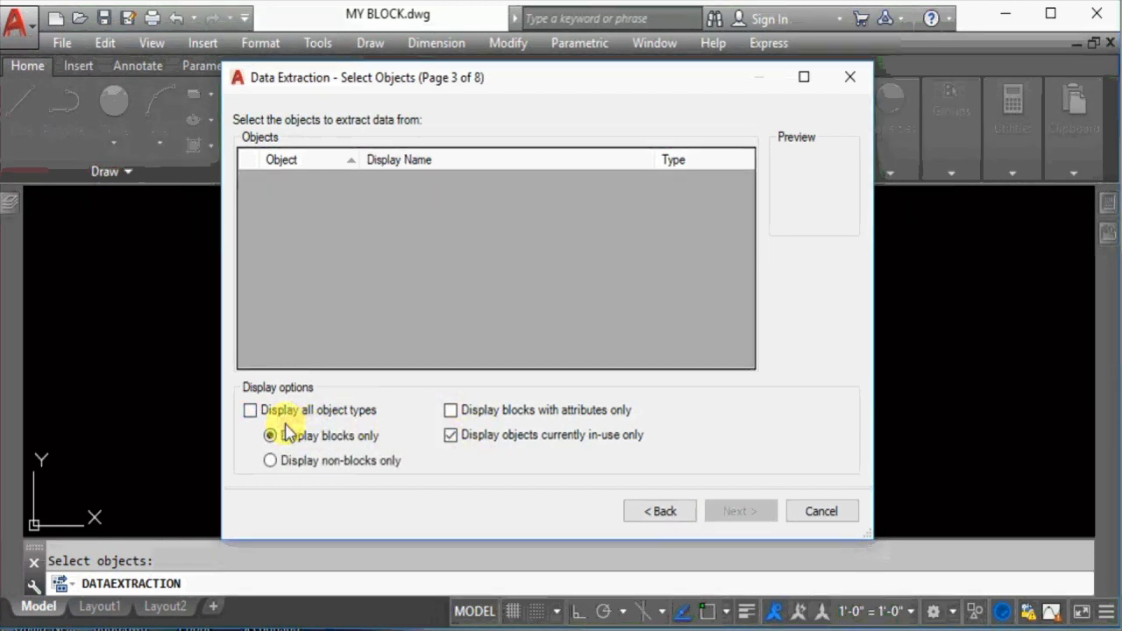
left_click(259, 409)
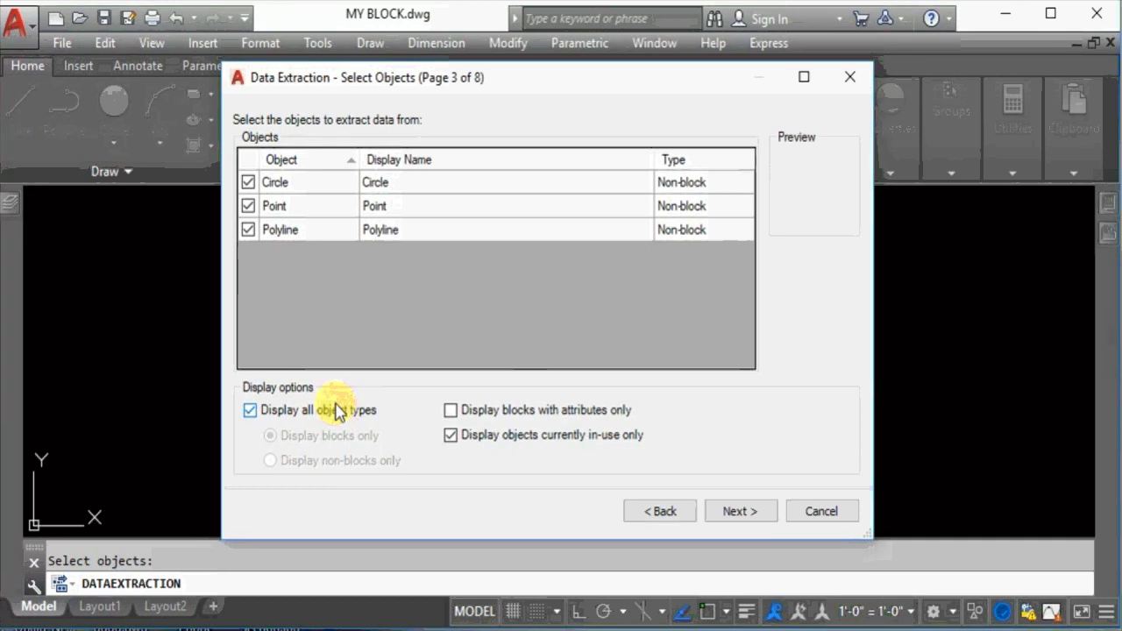
Accept the Circle, Point and Polyline objects and exclude the Misc, 3D Visualization and Drawing property categories from the extraction
left_click(742, 512)
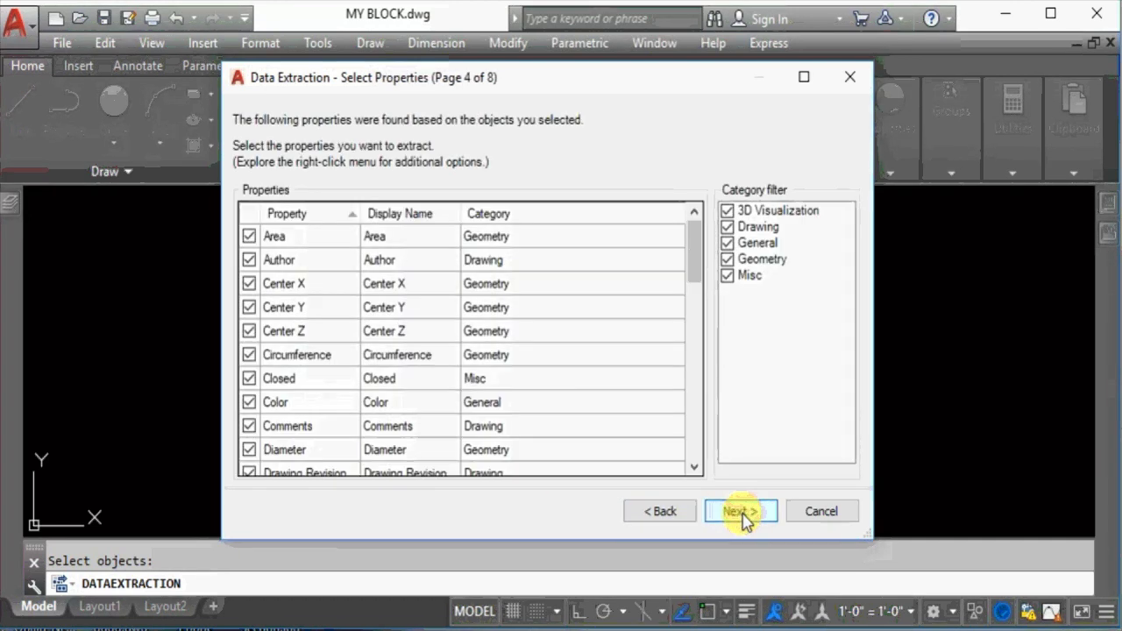
left_click_drag(697, 252, 694, 447)
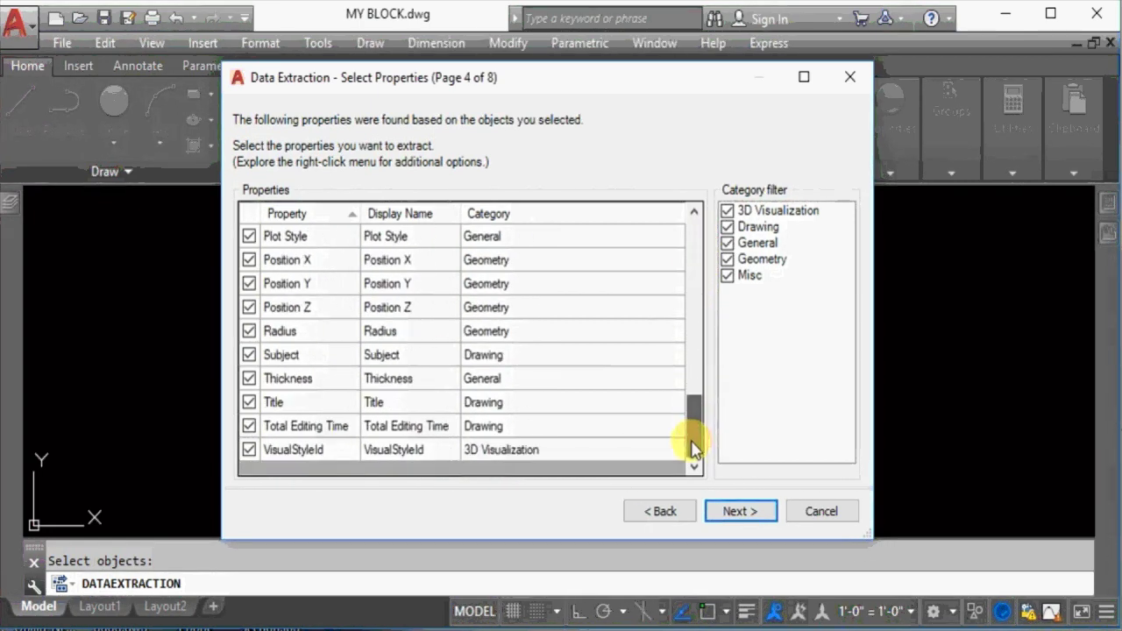
left_click(727, 276)
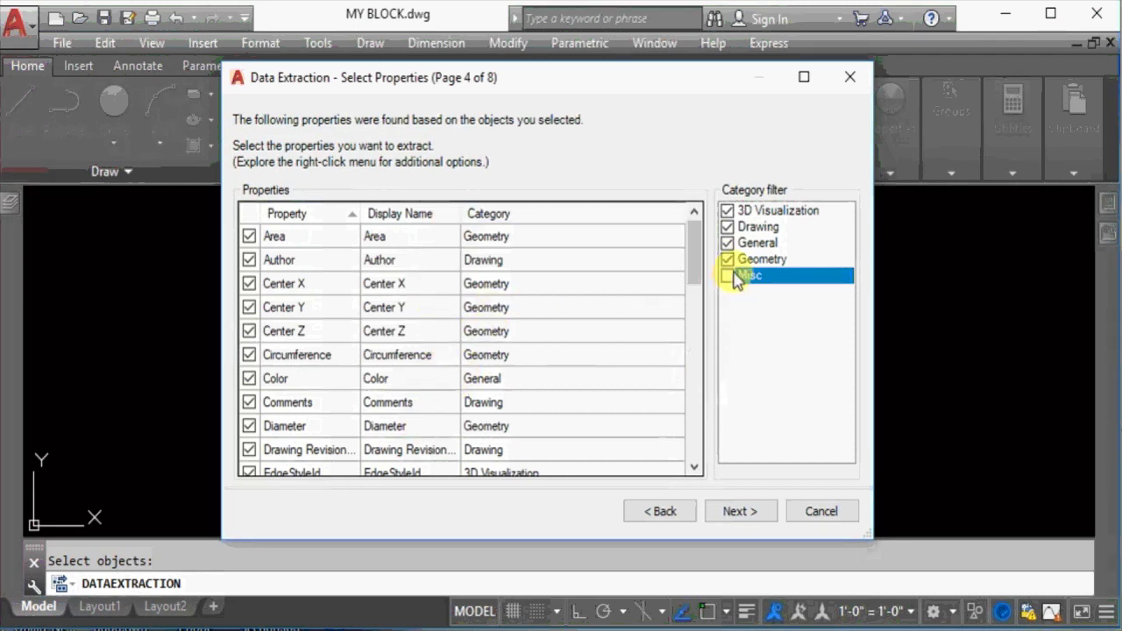
left_click(728, 214)
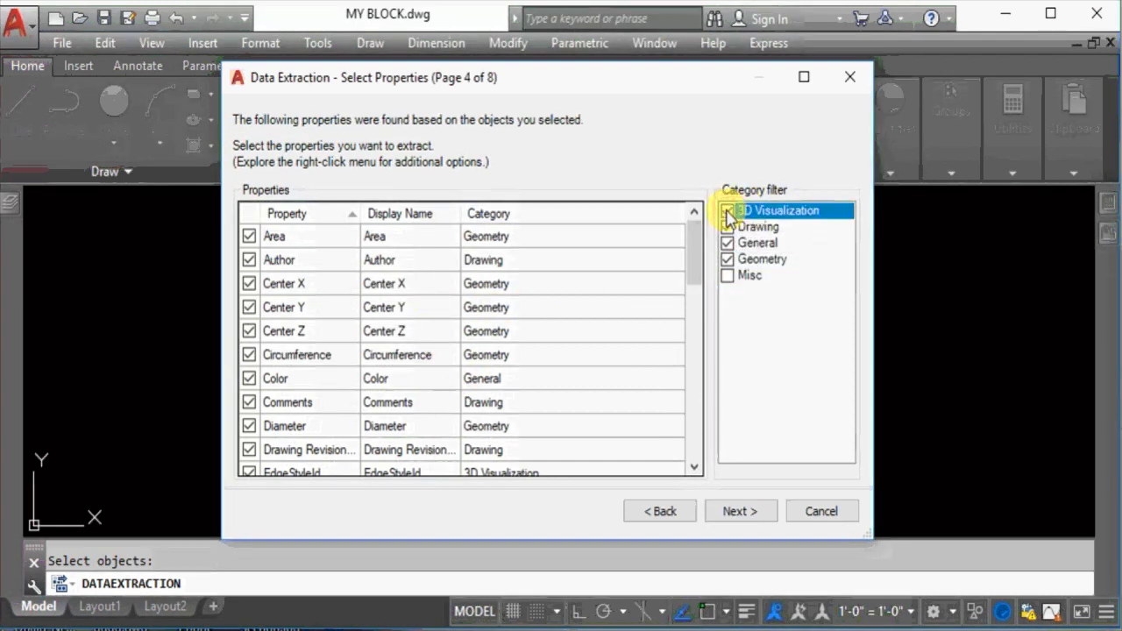
left_click(728, 212)
left_click(727, 227)
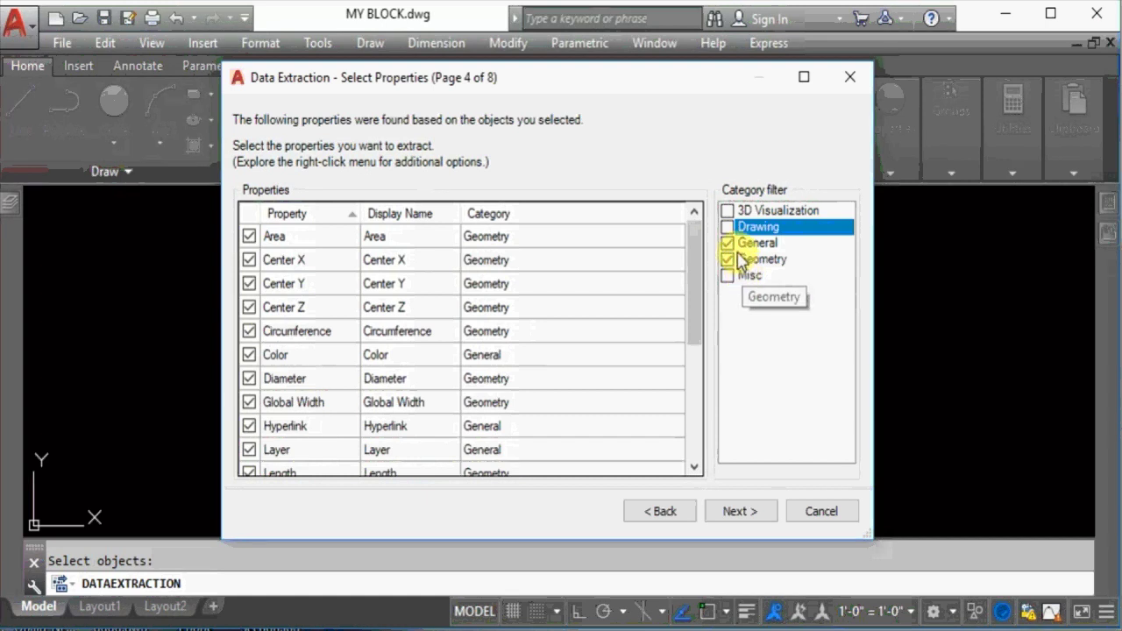
Exclude the General category and the Area and Global Width properties, keeping the other Geometry properties for extraction
left_click(728, 243)
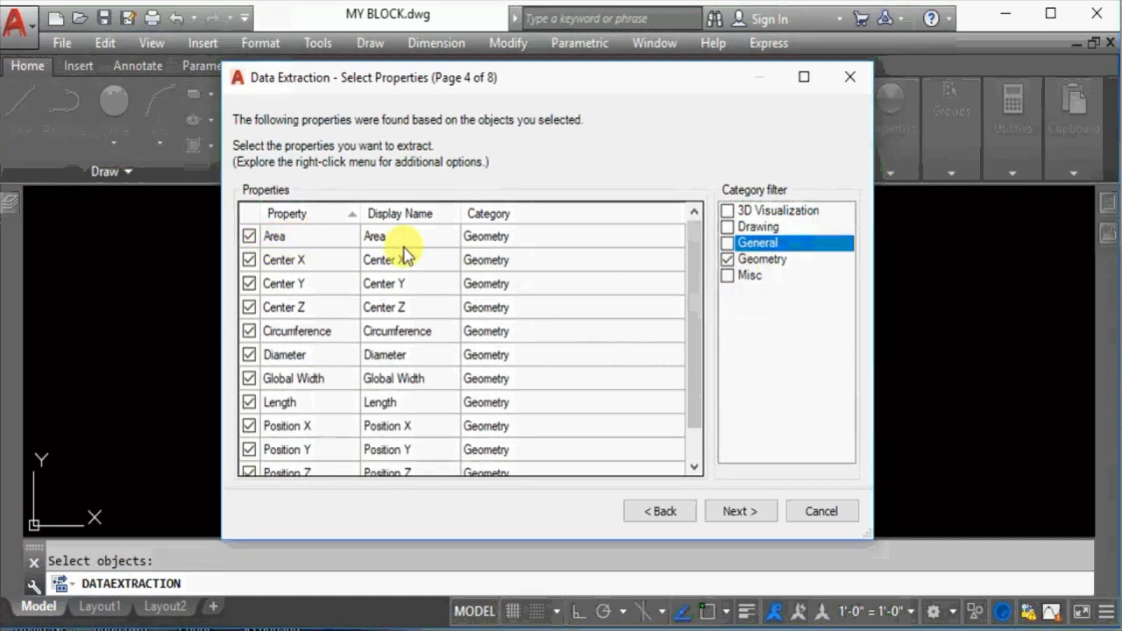
left_click(250, 240)
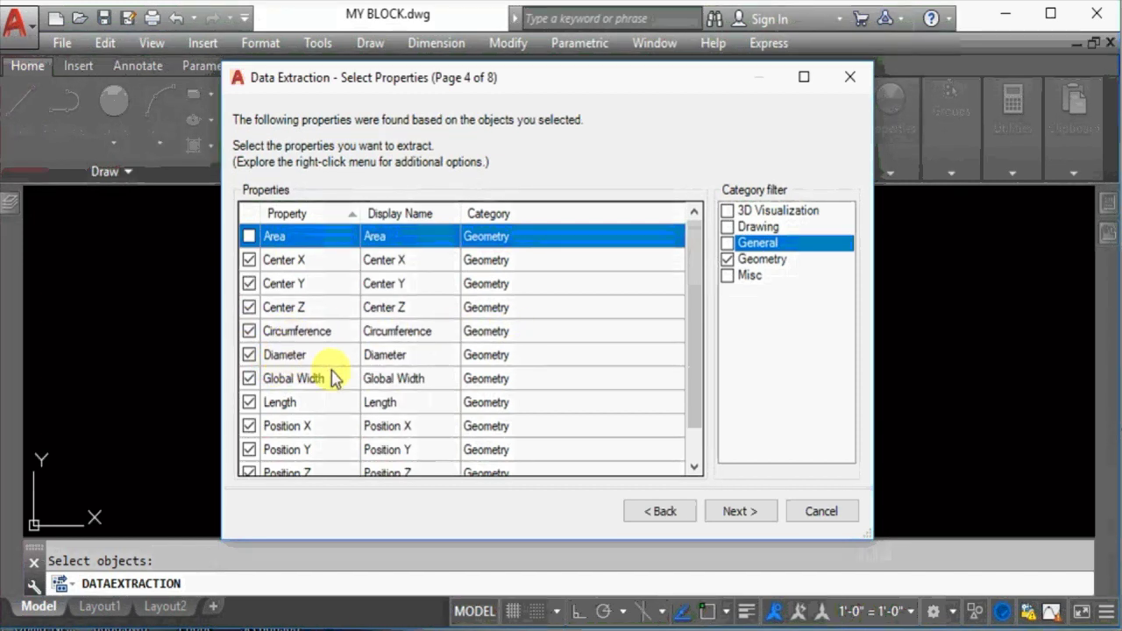
left_click(251, 382)
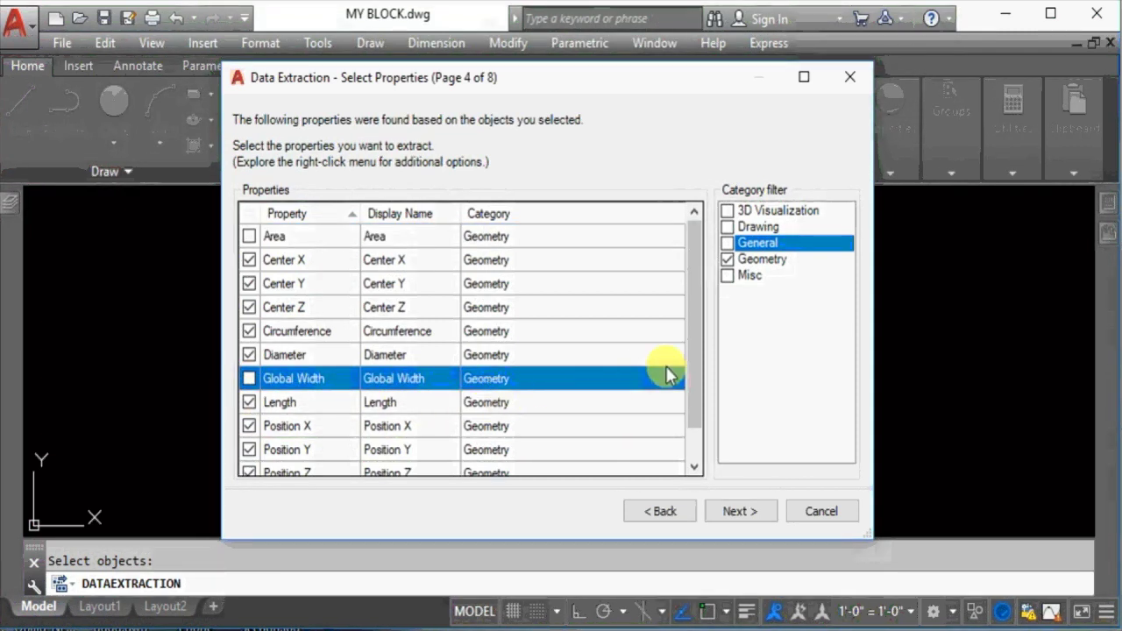
left_click_drag(691, 371, 698, 413)
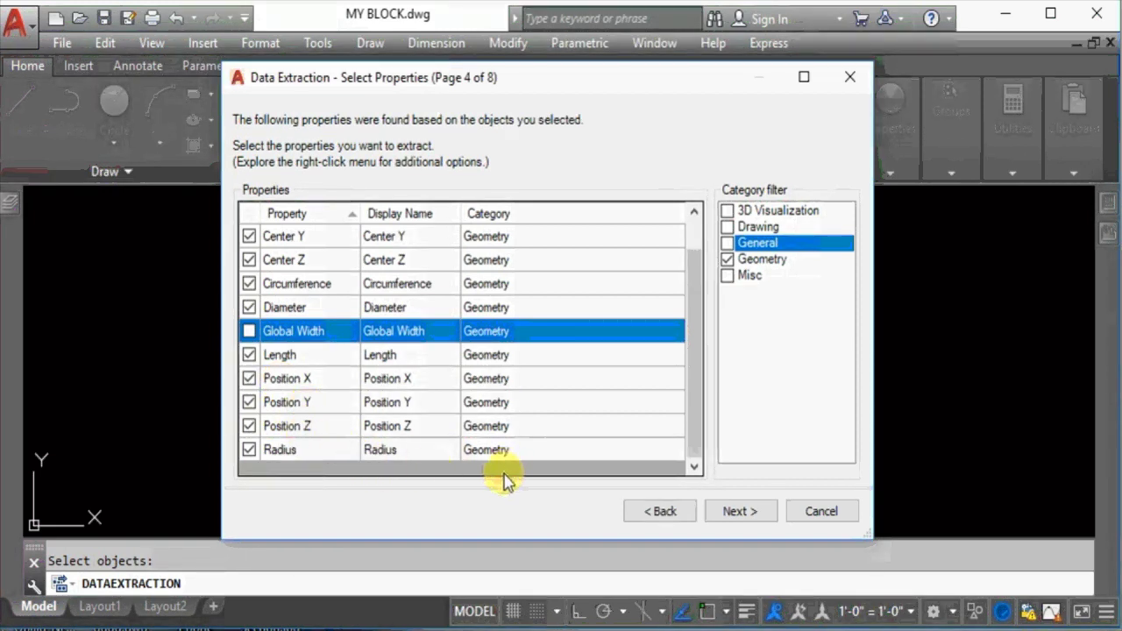
left_click(744, 512)
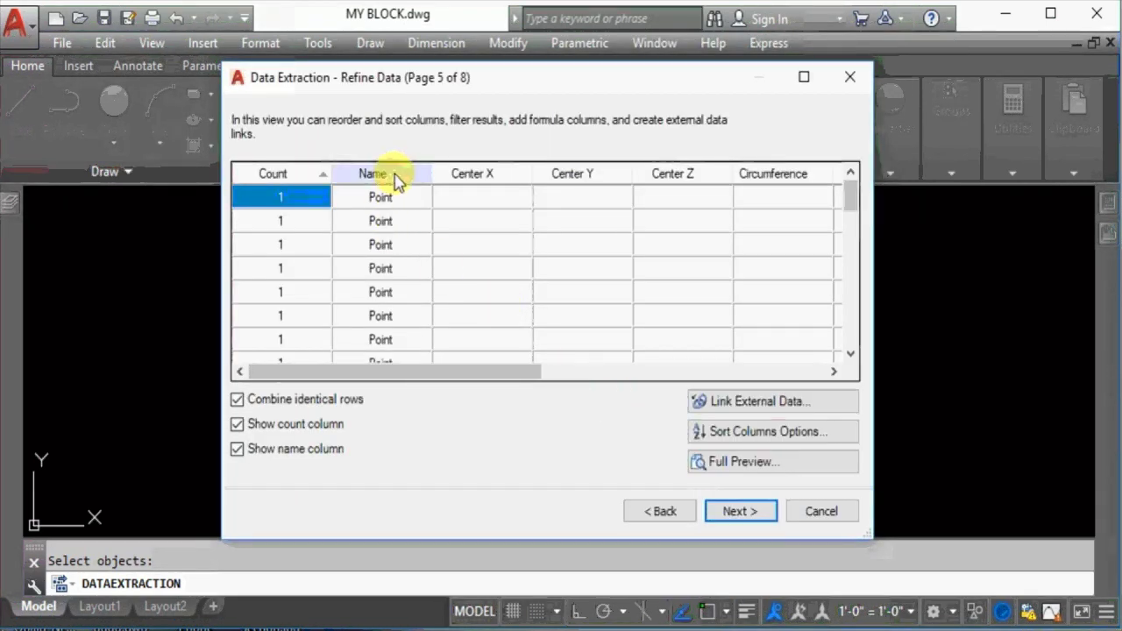
Review the extracted columns and hide the count column, keeping the name column and identical rows combined
left_click_drag(463, 372, 394, 383)
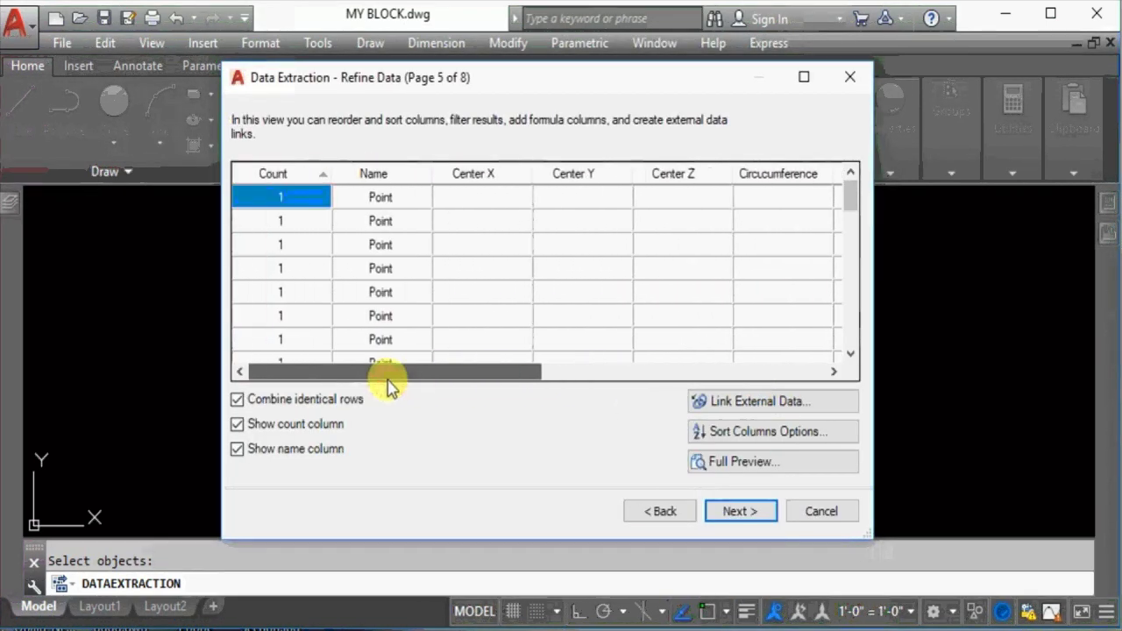
left_click(391, 200)
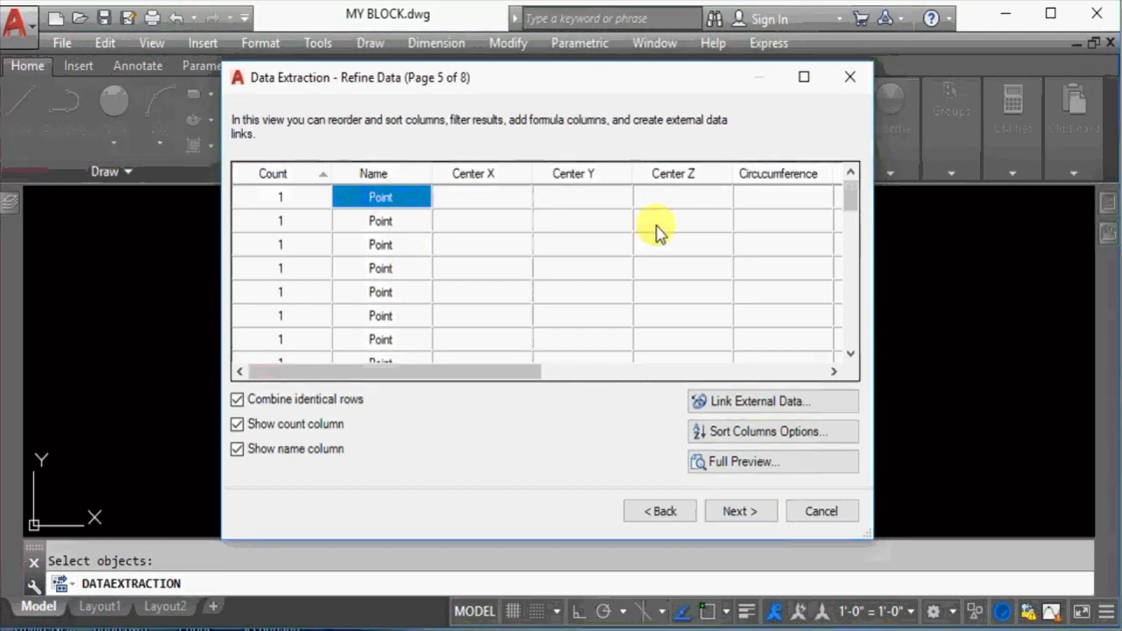
left_click_drag(468, 373, 783, 378)
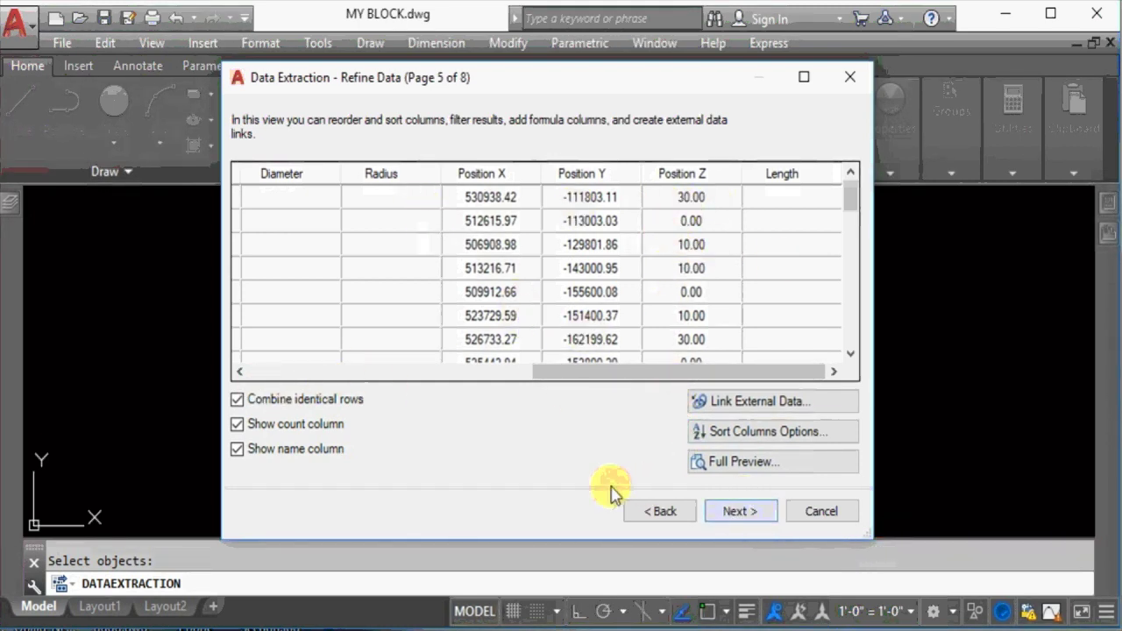
left_click_drag(590, 372, 251, 375)
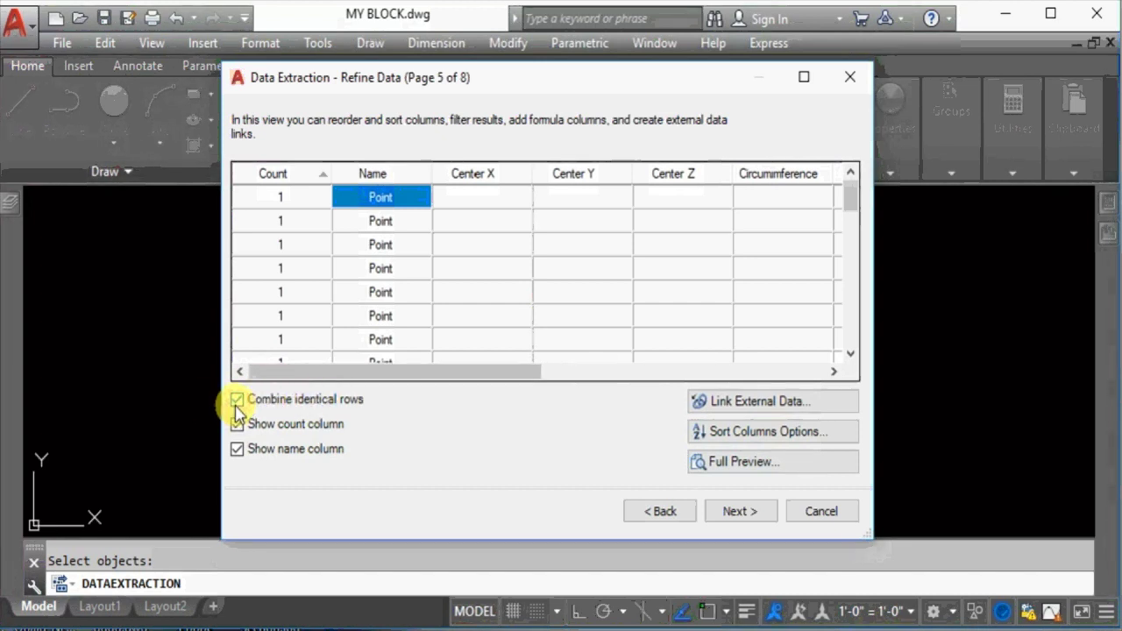
left_click(239, 401)
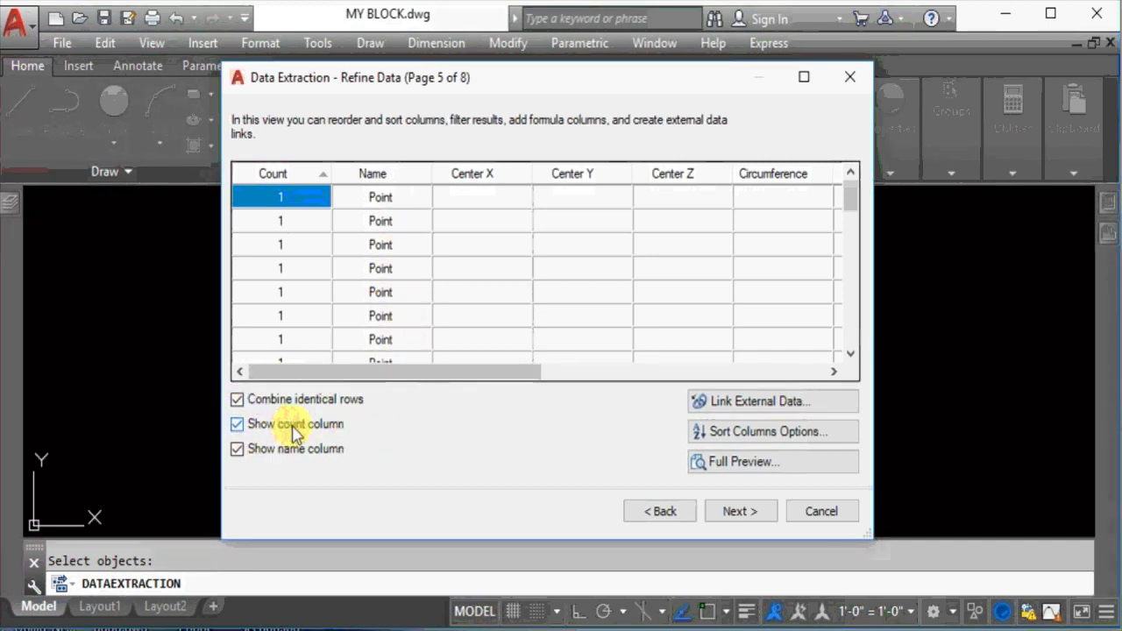
left_click(236, 425)
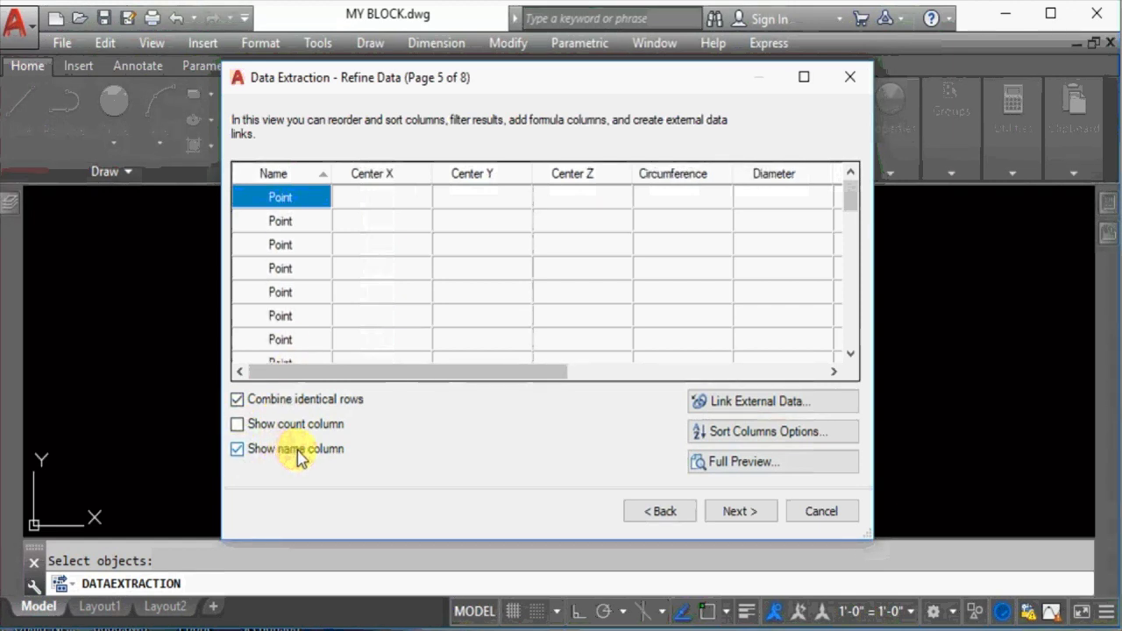
left_click(238, 449)
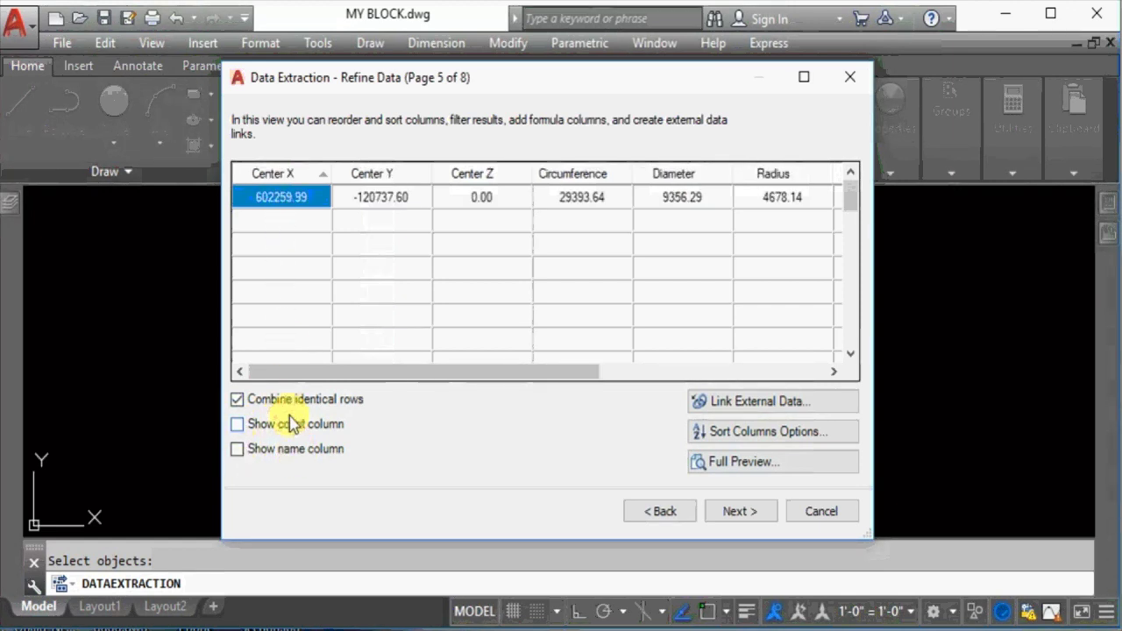
left_click(237, 450)
left_click(739, 511)
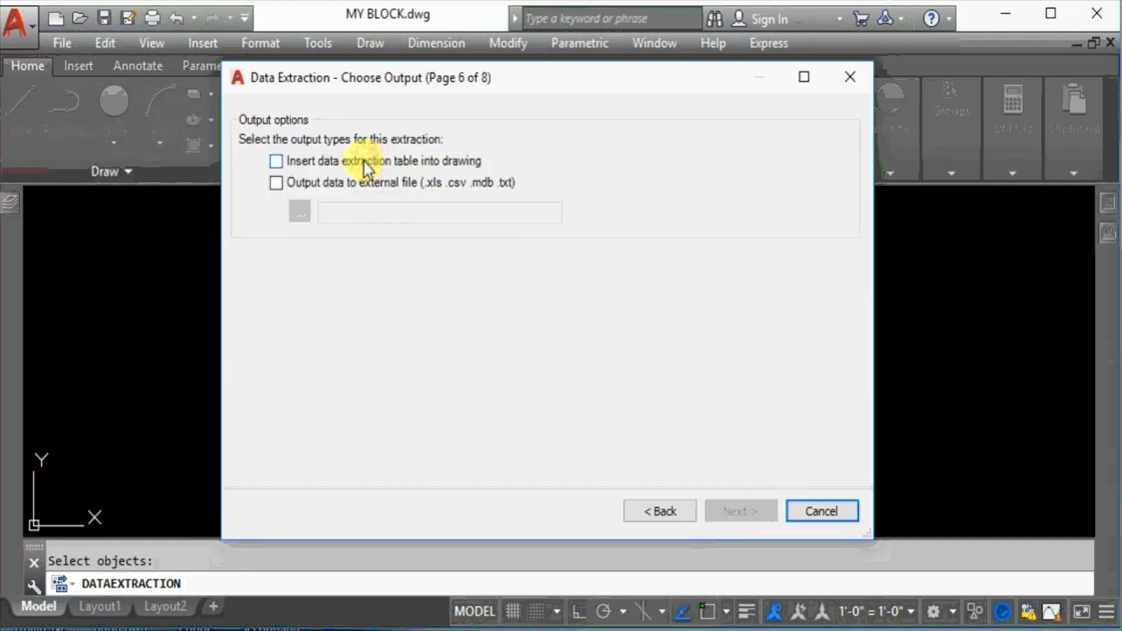
Output the extraction as a table in the drawing and as an external file MY BLOCK.xls on the Desktop
left_click(277, 162)
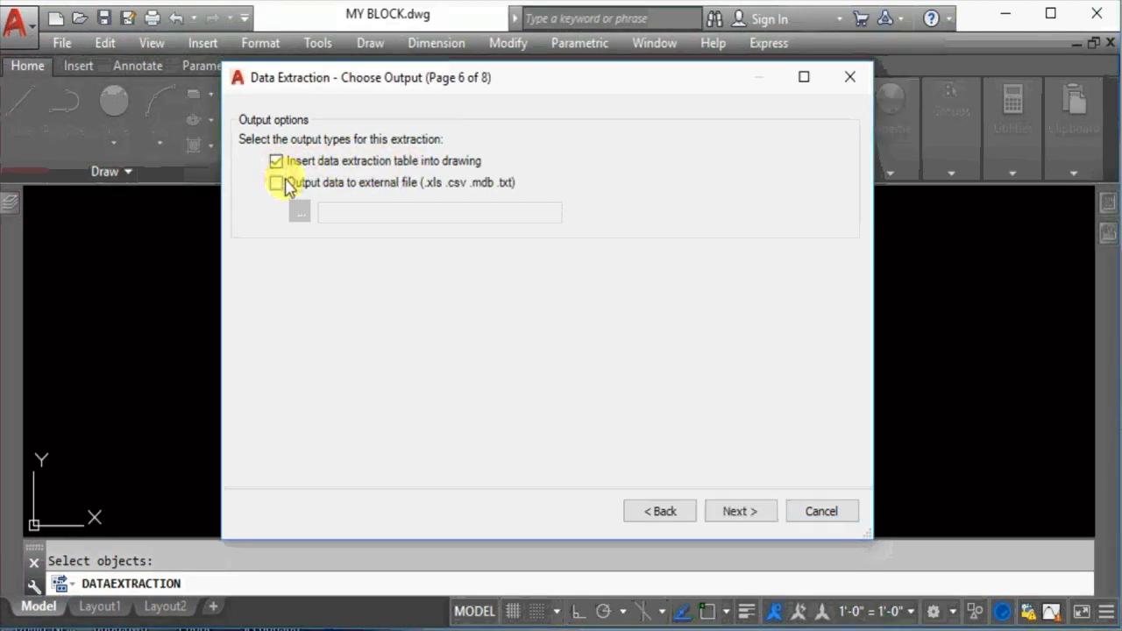
left_click(340, 184)
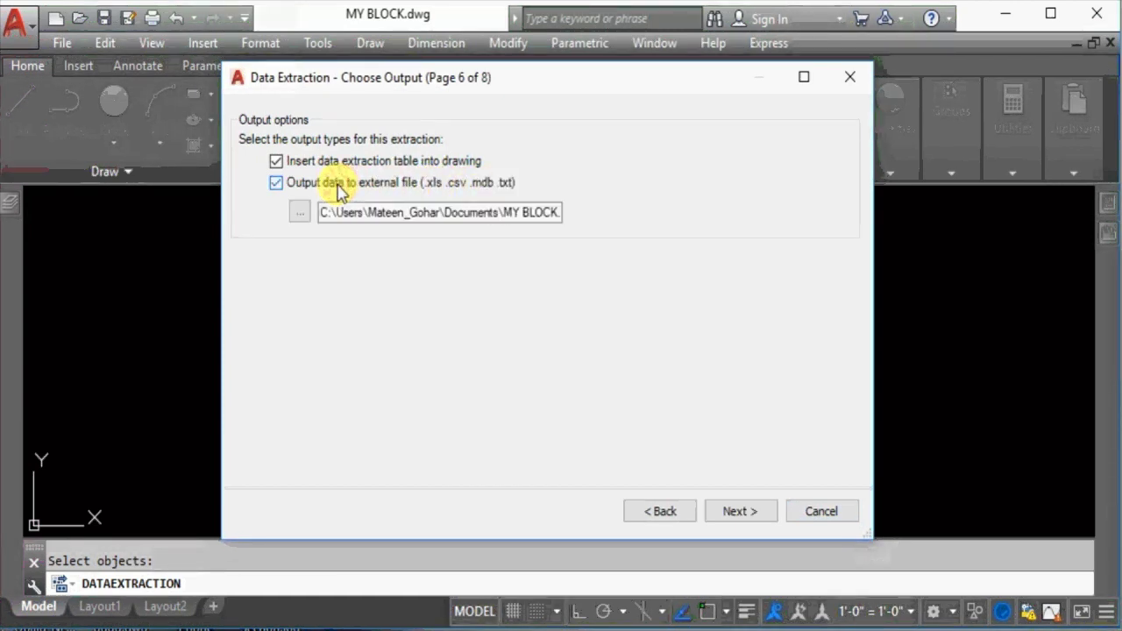
left_click(299, 212)
left_click(285, 384)
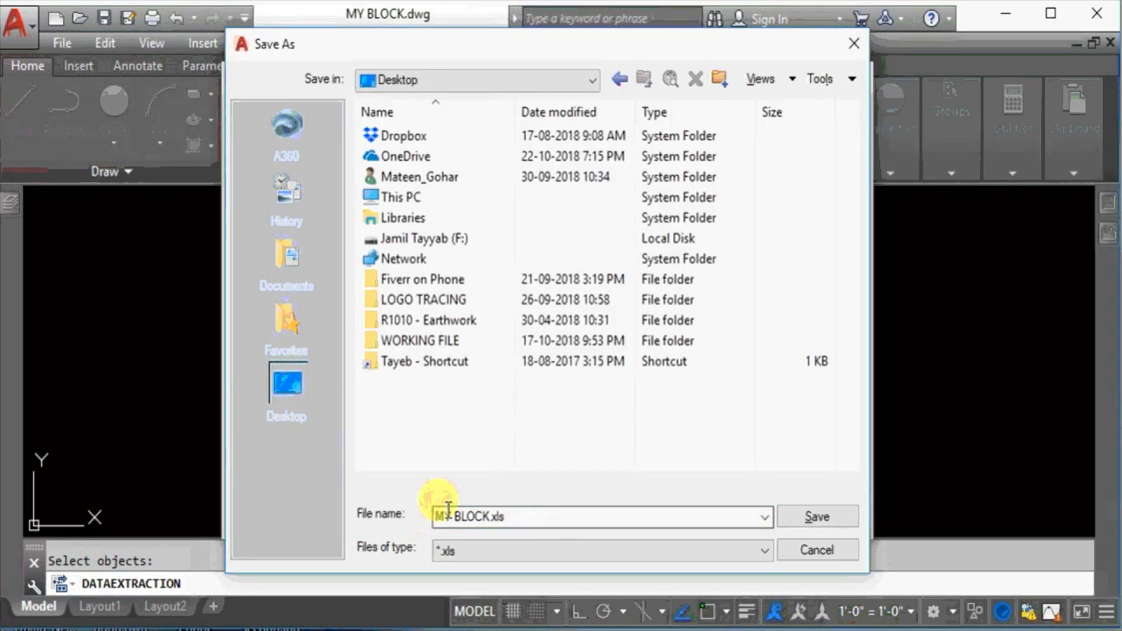
left_click(810, 519)
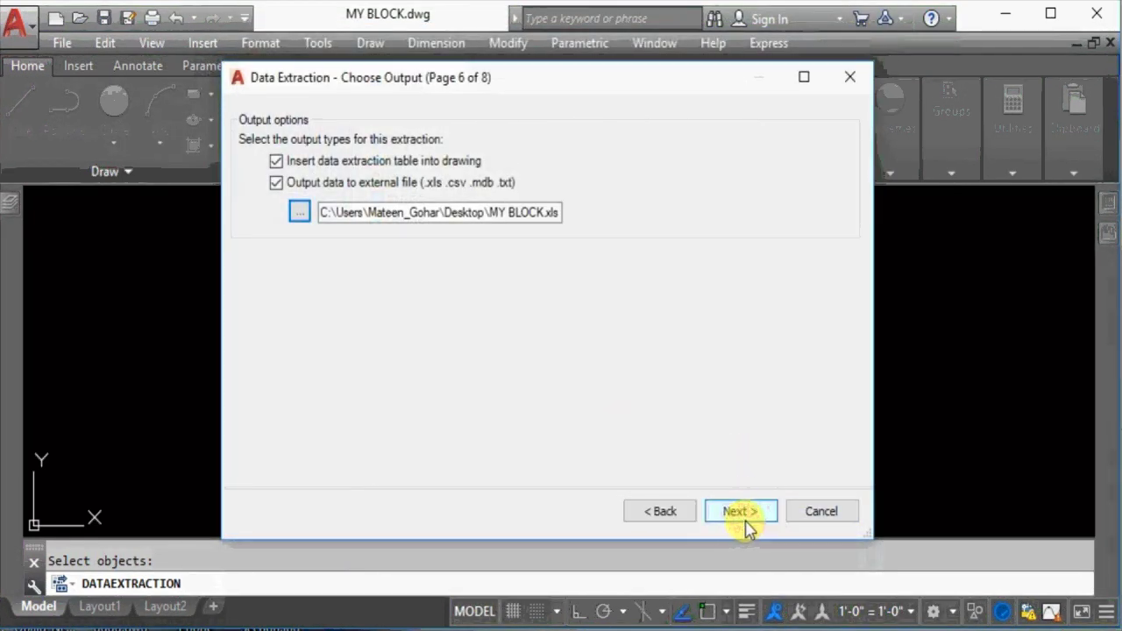
left_click(745, 517)
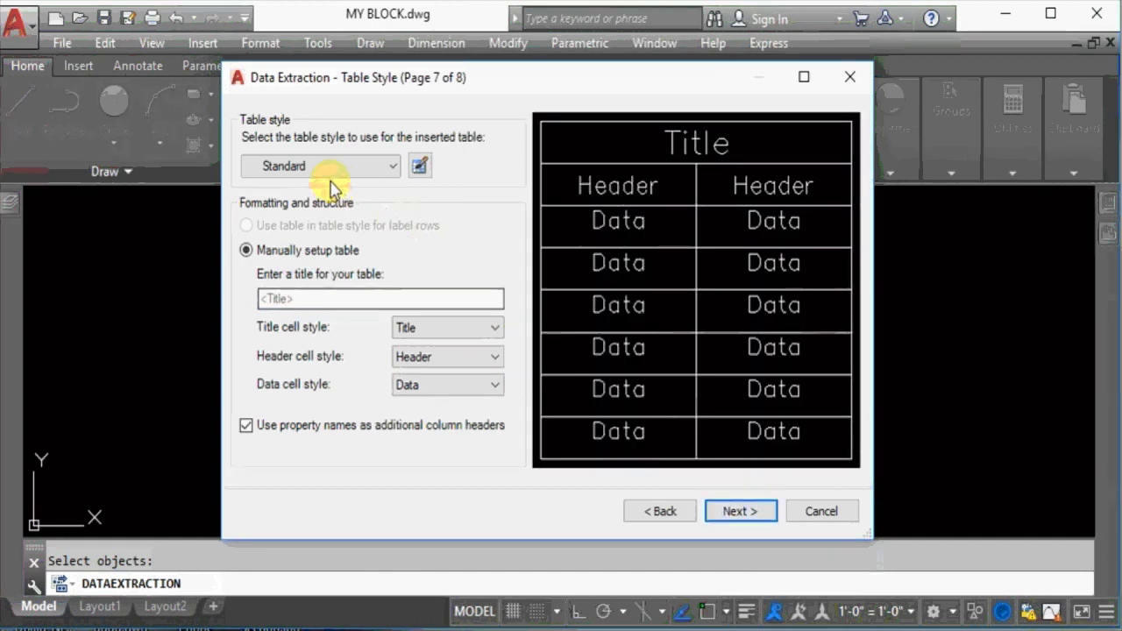
Keep the Standard table style, finish the extraction and place the table in the empty area beyond the red vertical lines
left_click(382, 166)
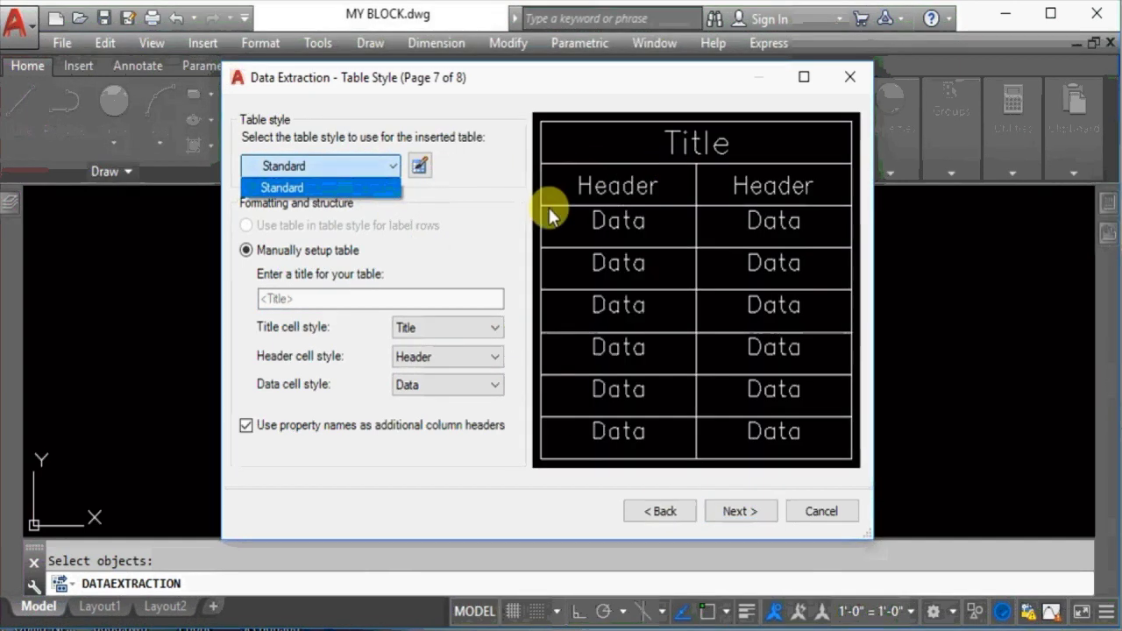
left_click(638, 78)
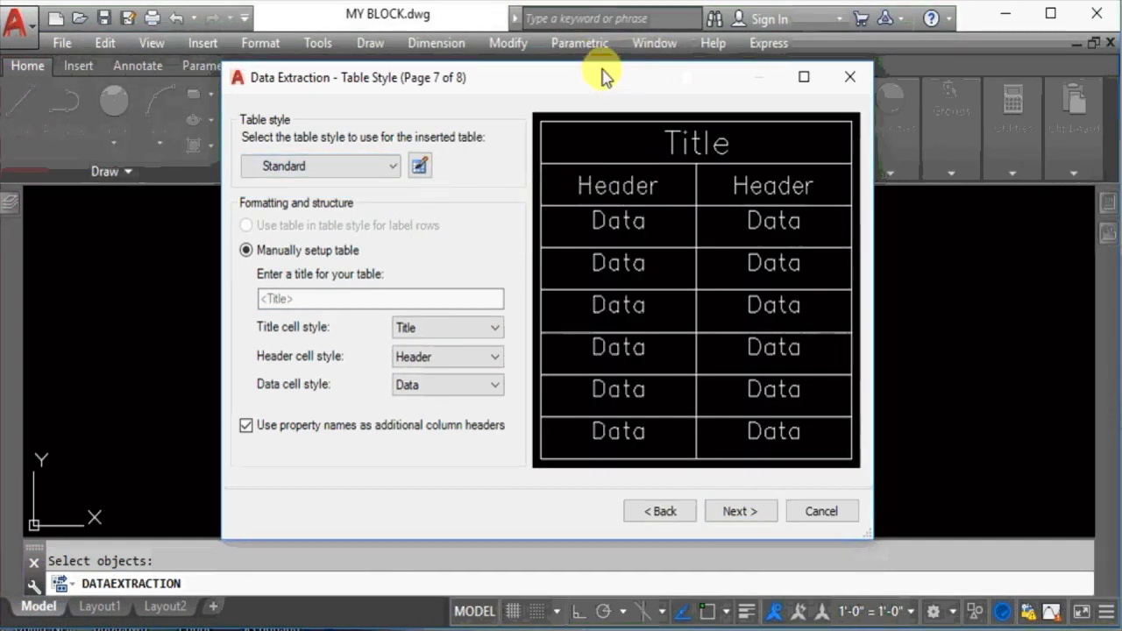
left_click_drag(602, 71, 599, 62)
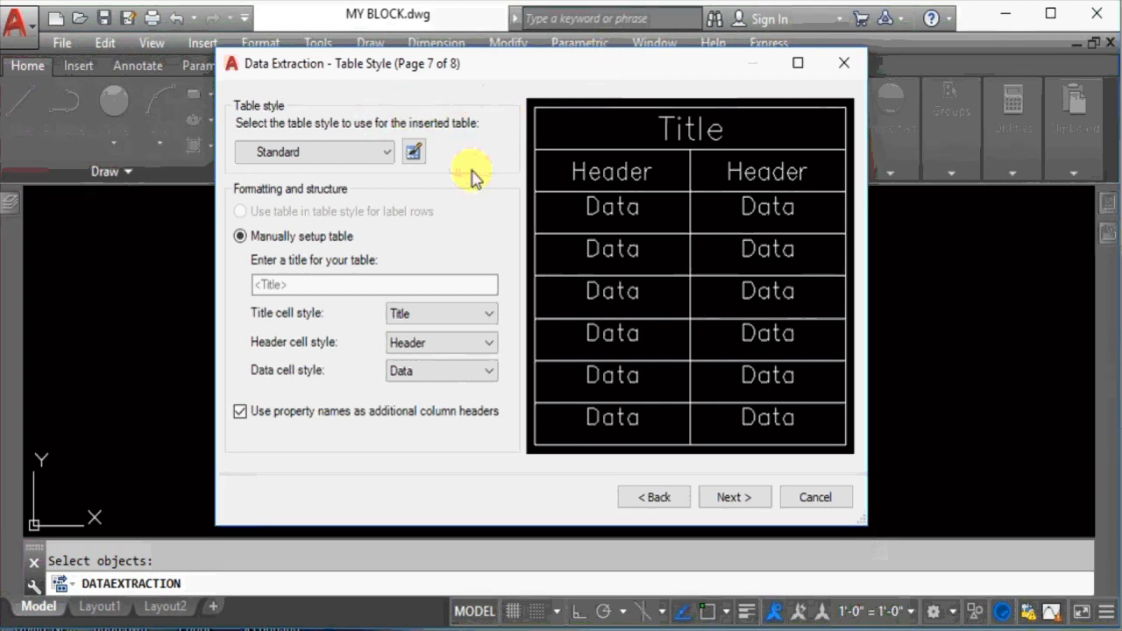
left_click(731, 504)
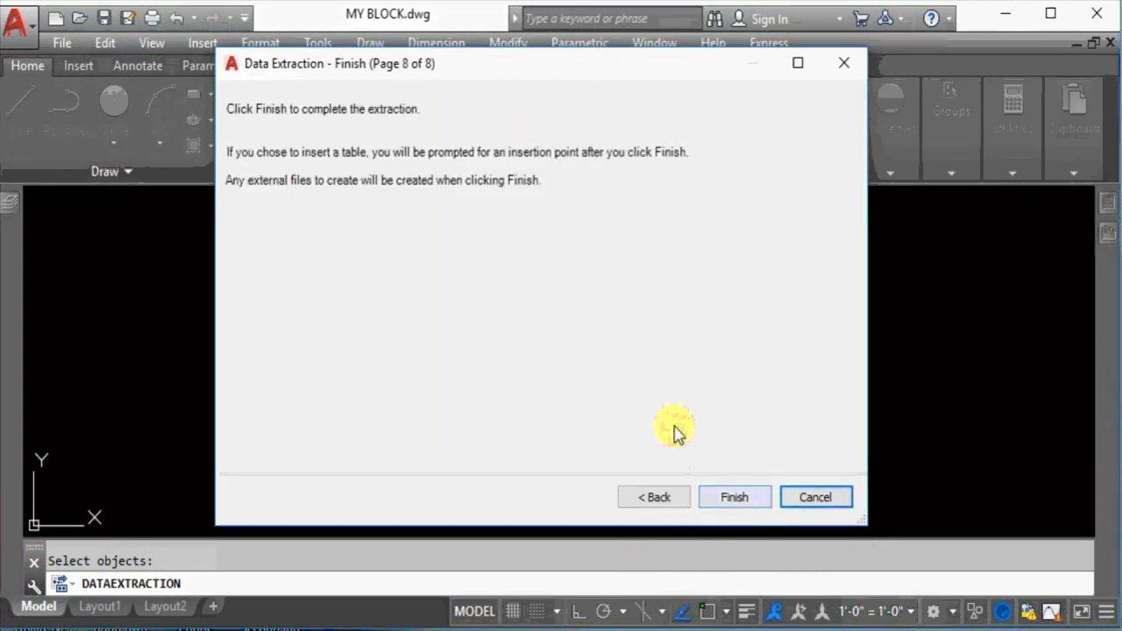
left_click(735, 500)
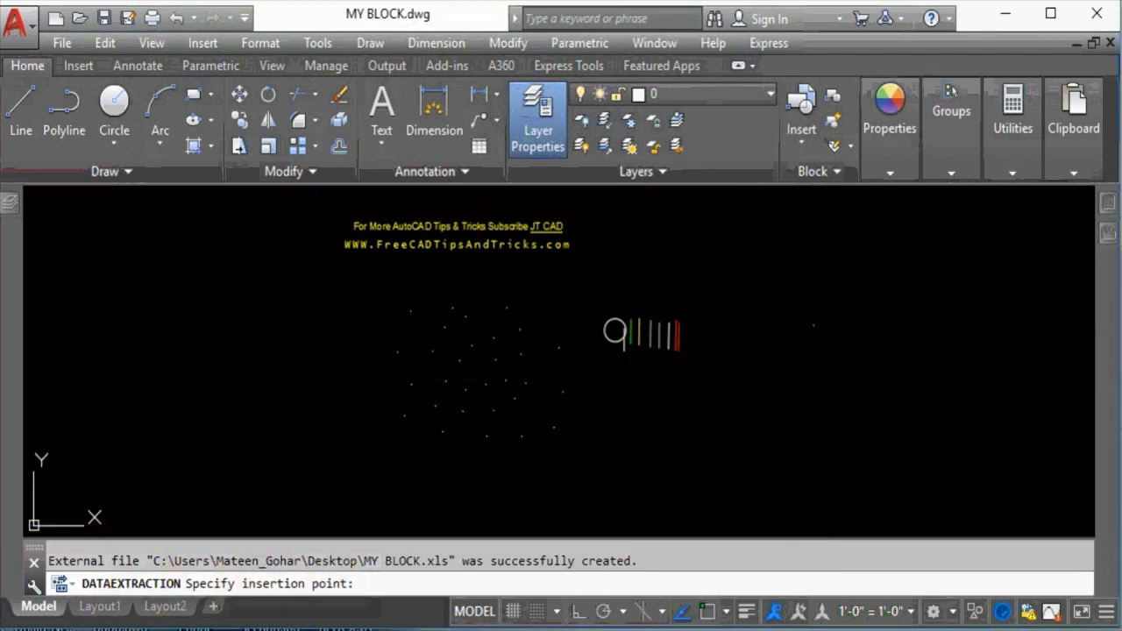
key("Escape")
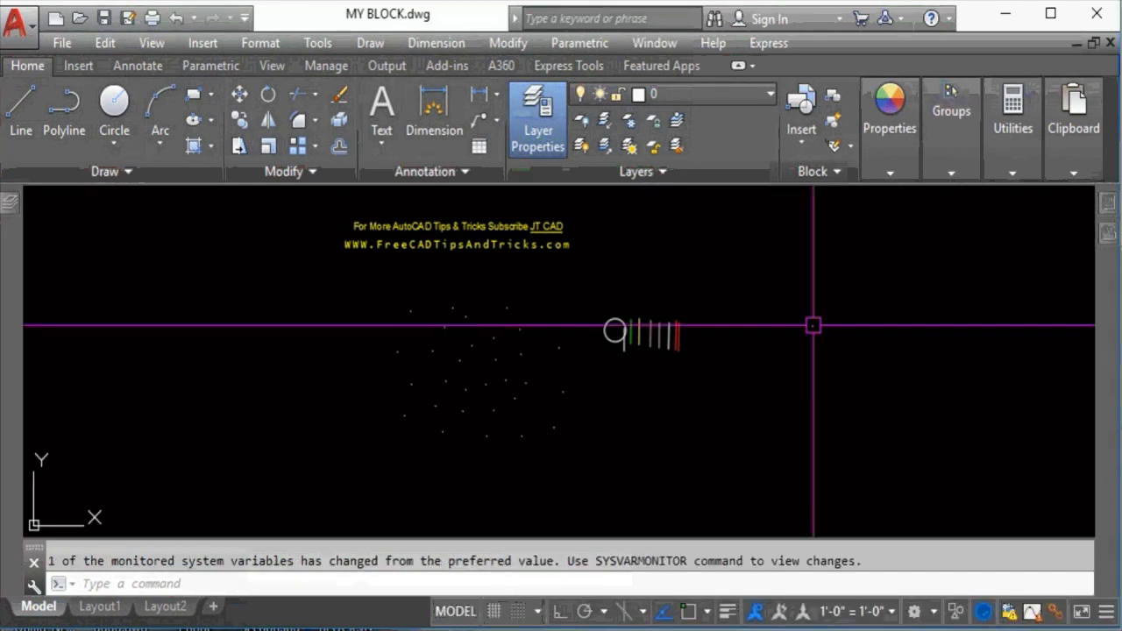
Scale up the inserted table from its upper-left corner until it is comparable in size to the drawn objects
left_click(815, 343)
middle_click_drag(757, 237, 646, 243)
scroll(646, 243, "up", 8)
middle_click_drag(623, 390, 580, 188)
type("sc")
key("Return")
left_click(526, 276)
left_click(734, 465)
key("Return")
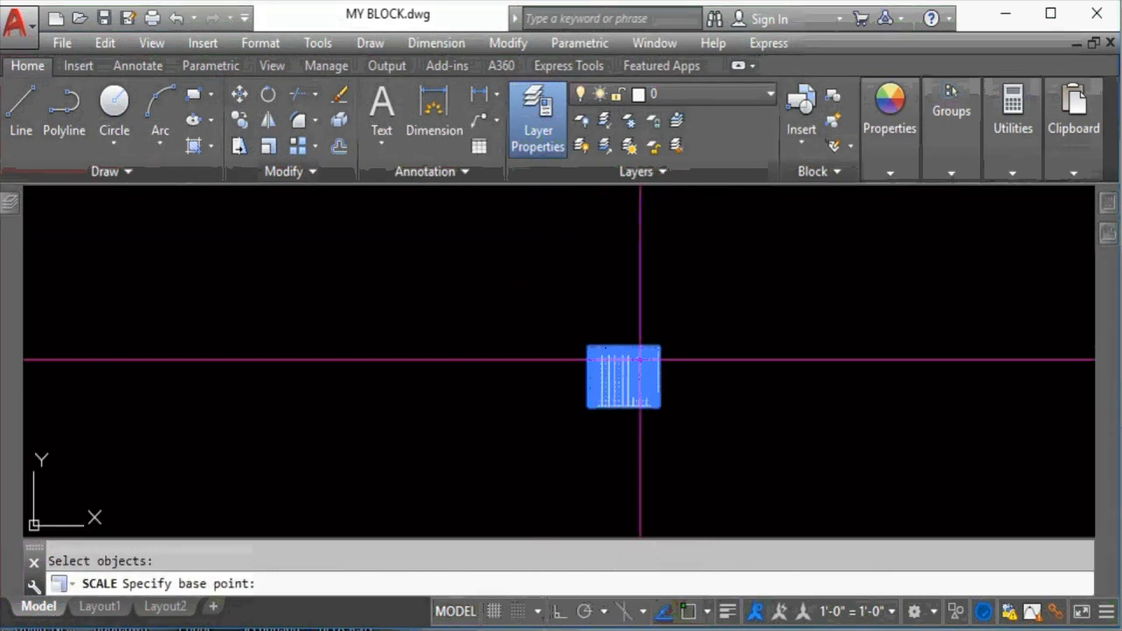
left_click(593, 349)
scroll(651, 413, "down", 10)
scroll(717, 401, "down", 5)
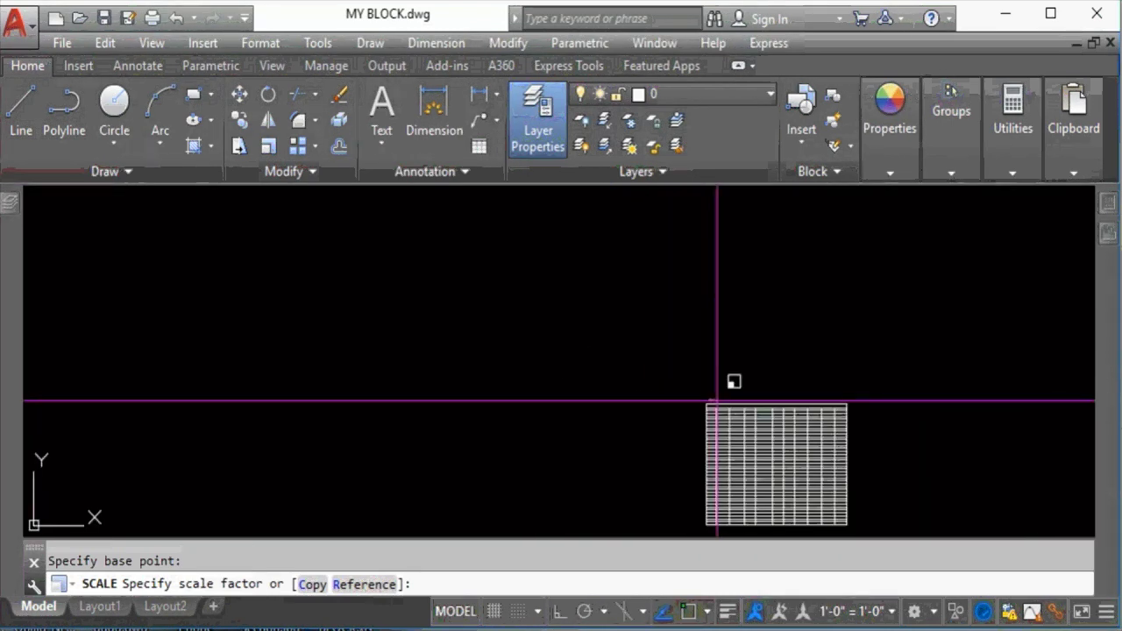
left_click(766, 423)
Examine the table's circle, point and polyline rows, including the center, position and length columns
scroll(662, 340, "down", 7)
scroll(459, 359, "up", 5)
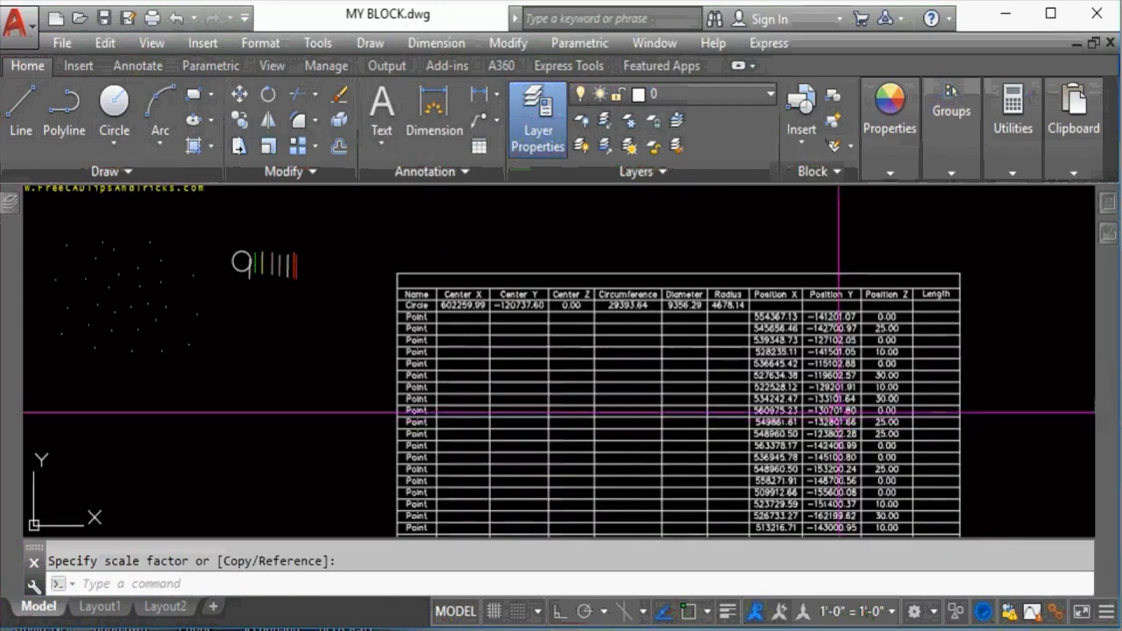
scroll(465, 341, "up", 3)
middle_click_drag(636, 339, 403, 333)
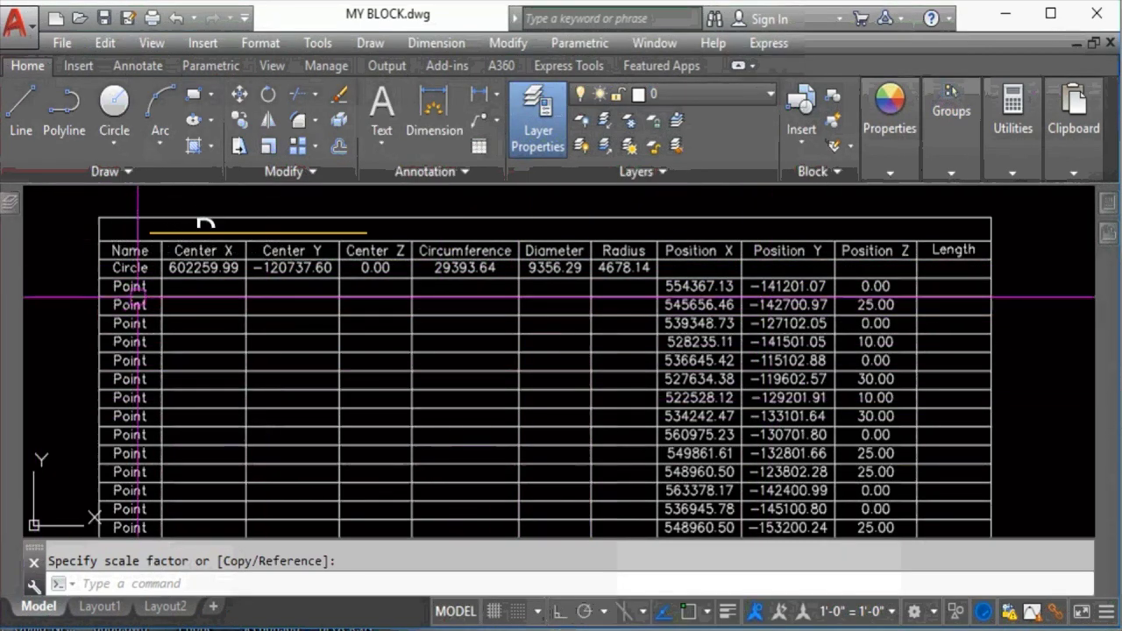
middle_click_drag(186, 434, 219, 321)
middle_click_drag(765, 427, 651, 385)
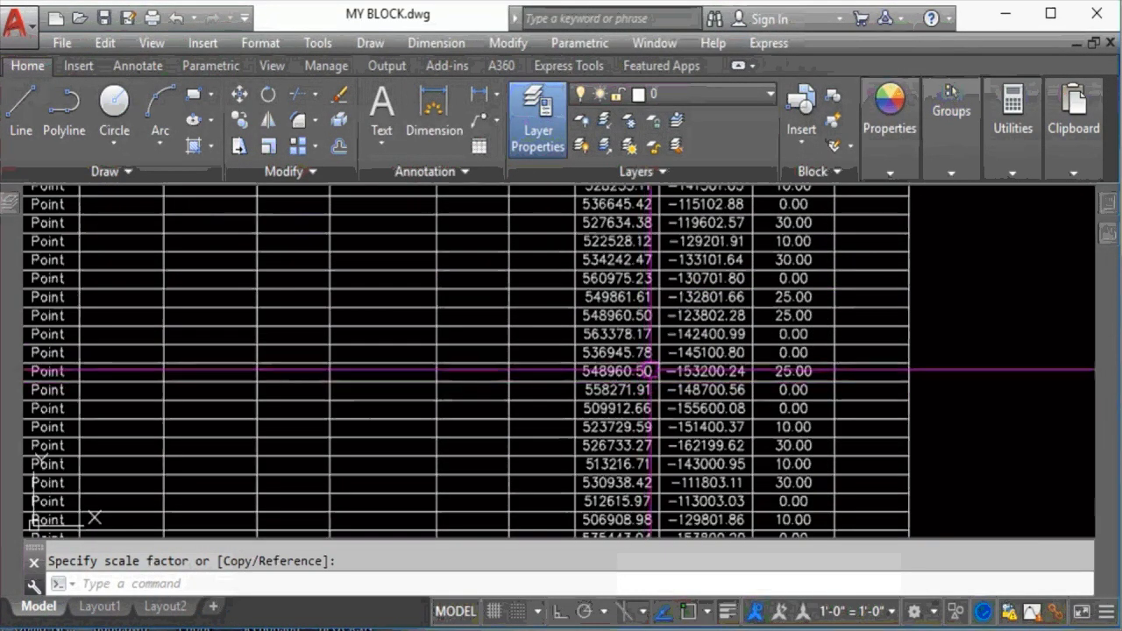
middle_click_drag(480, 359, 544, 356)
middle_click_drag(706, 439, 734, 290)
mouse_move(582, 415)
middle_mouse_down()
mouse_move(613, 281)
mouse_move(614, 301)
middle_mouse_up()
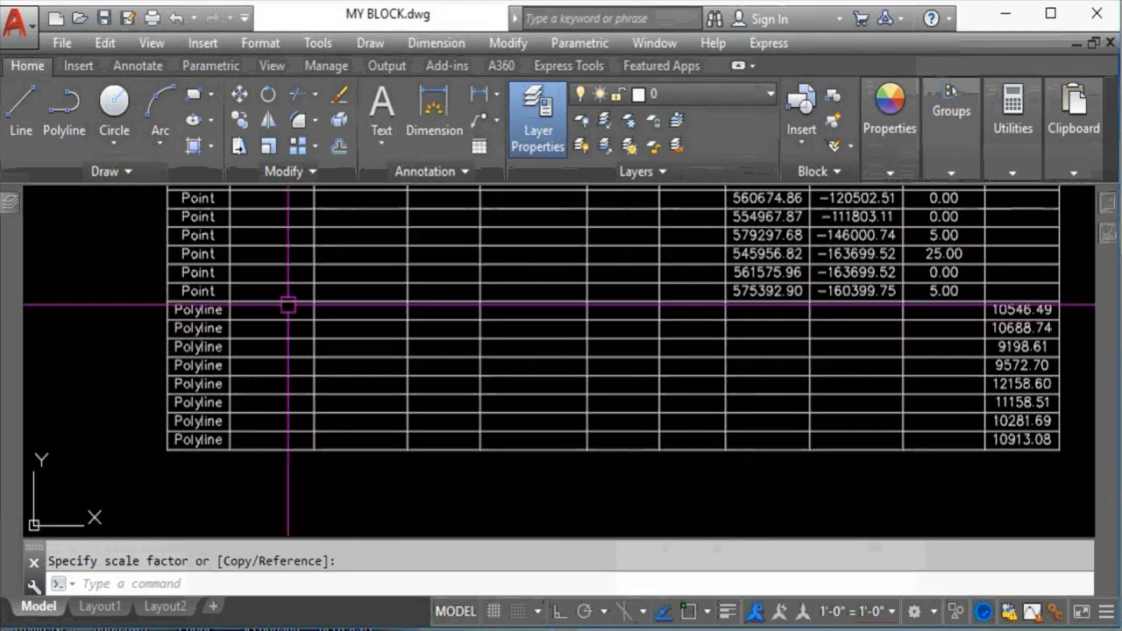
scroll(930, 304, "down", 5)
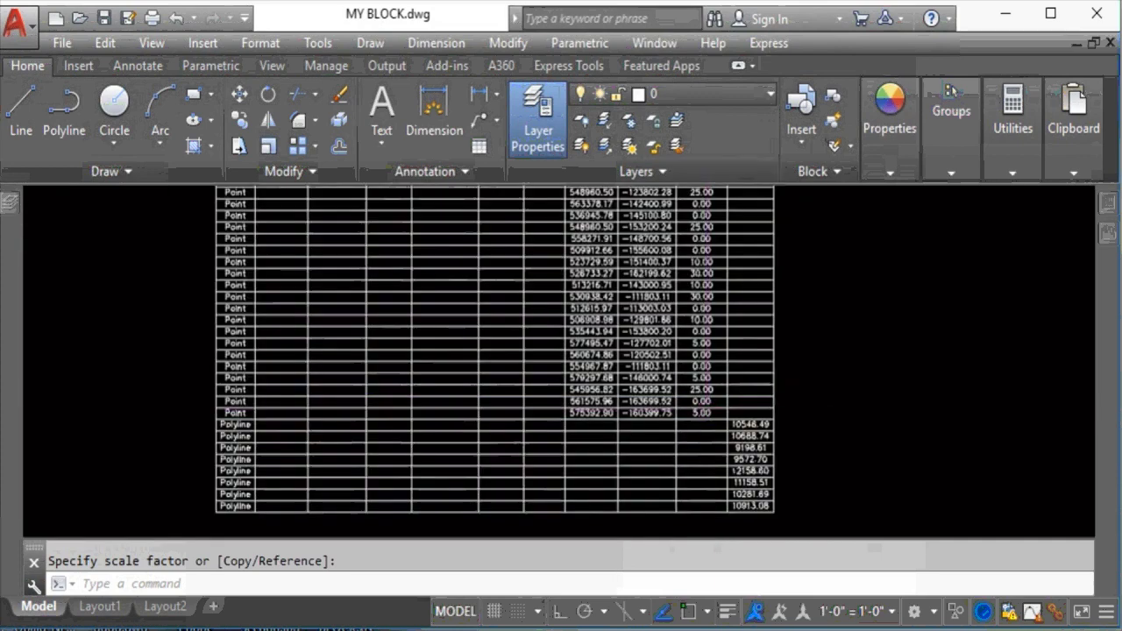
middle_click_drag(739, 275, 735, 336)
scroll(732, 278, "up", 4)
scroll(693, 278, "down", 4)
middle_click_drag(501, 349, 583, 348)
scroll(719, 383, "up", 3)
middle_click_drag(547, 313, 602, 359)
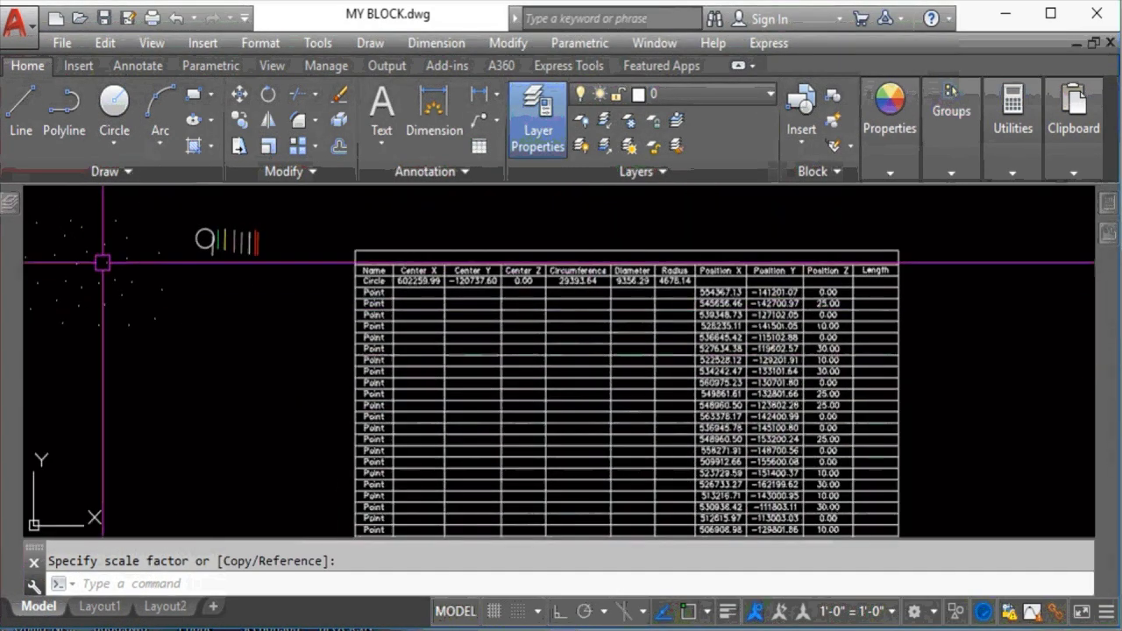
Stretch the lower ends of the vertical polylines beside the circle downward and to the right, making them longer and slanted
scroll(544, 264, "up", 2)
mouse_move(429, 291)
middle_mouse_down()
mouse_move(511, 344)
mouse_move(567, 337)
middle_mouse_up()
middle_click_drag(191, 295, 476, 401)
scroll(357, 326, "up", 2)
scroll(356, 325, "up", 2)
type("s")
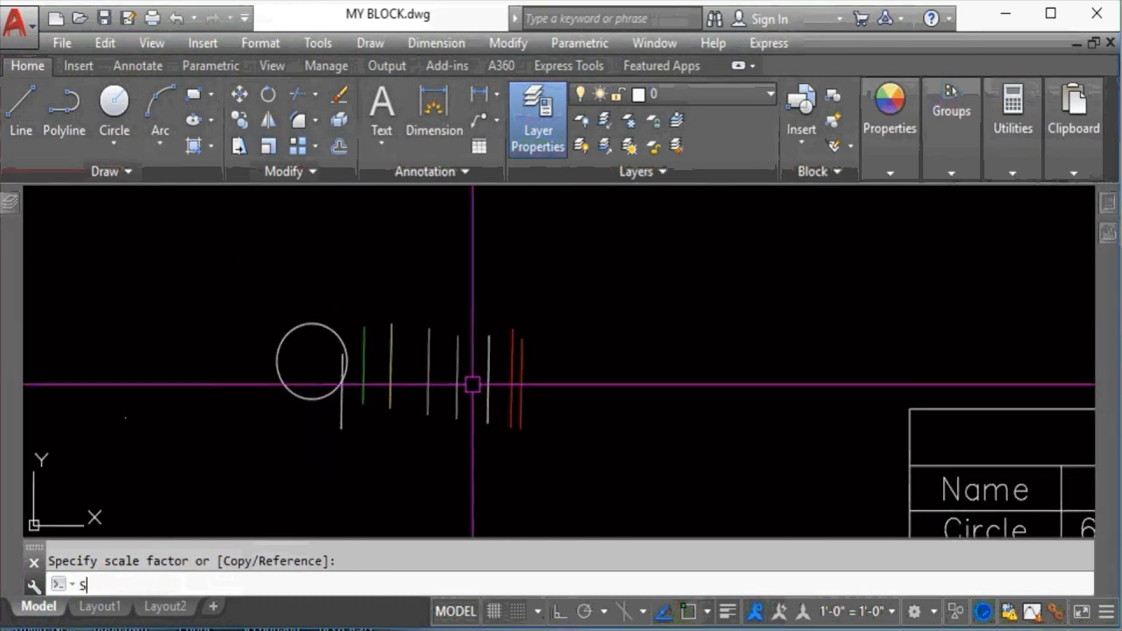
key("Return")
left_click(591, 376)
left_click(334, 466)
scroll(463, 344, "down", 4)
key("Return")
left_click(538, 362)
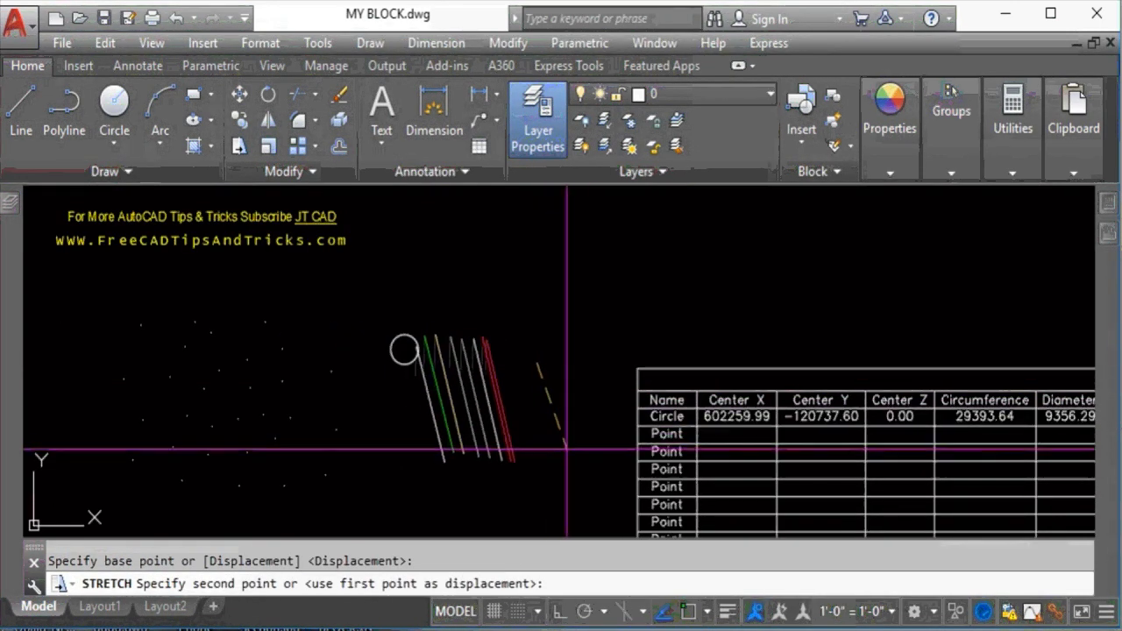
left_click(578, 462)
Enlarge the circle beside the slanted polylines from its top quadrant to about five times its size
left_click(401, 350)
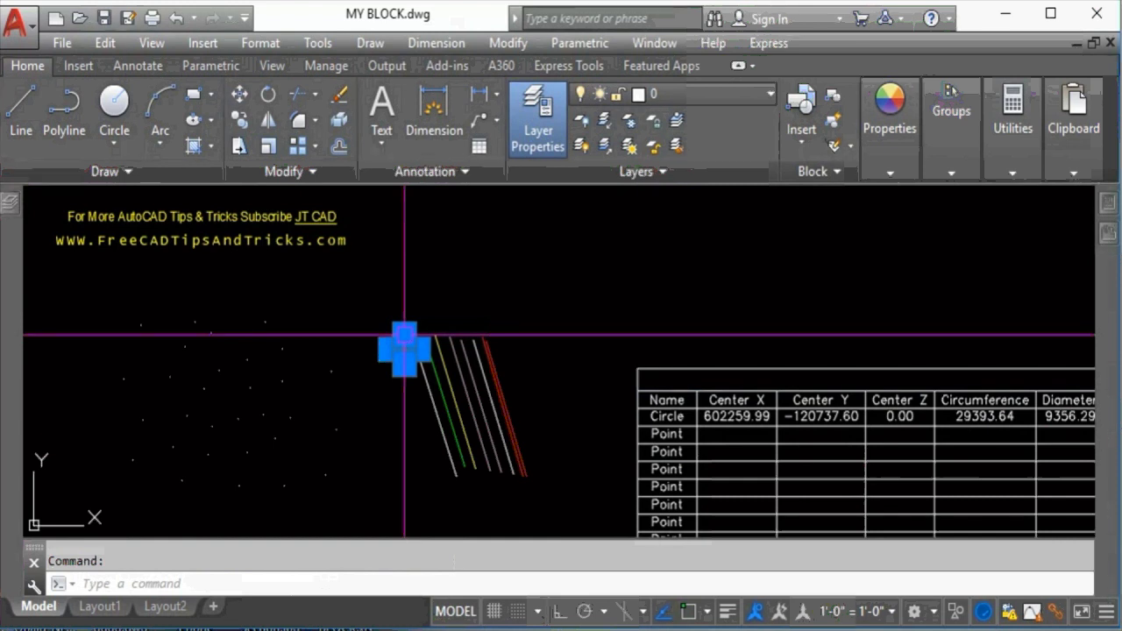
left_click(404, 336)
left_click(403, 268)
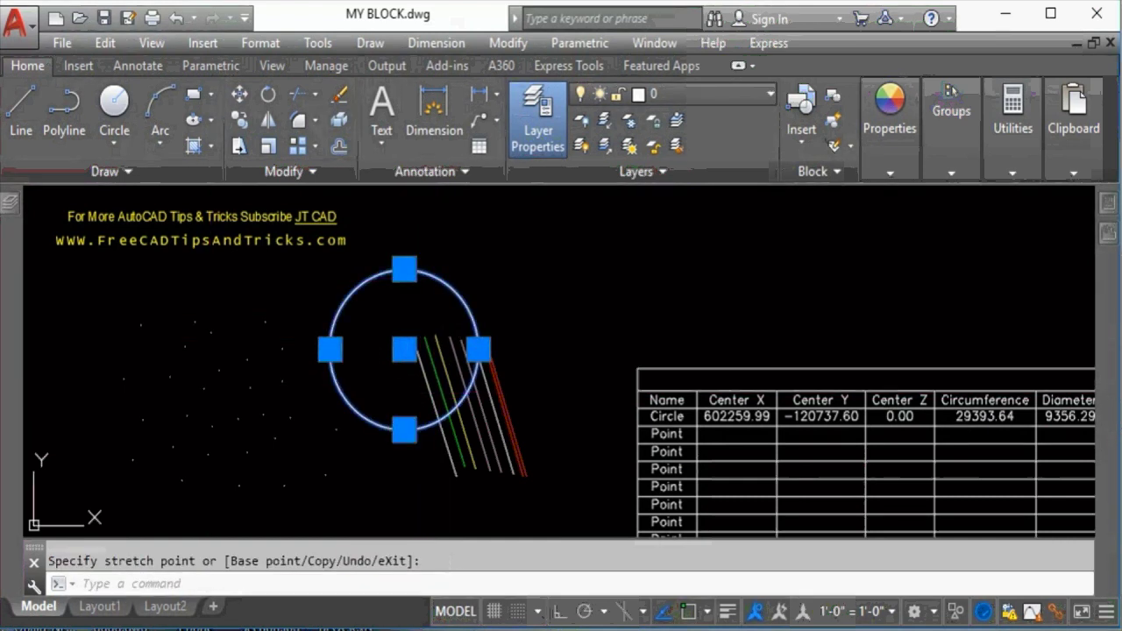
middle_click_drag(207, 396, 402, 308)
scroll(402, 308, "down", 2)
key("Escape")
Move the main cluster of points to the left, away from the few scattered points nearest the circle
left_click(297, 423)
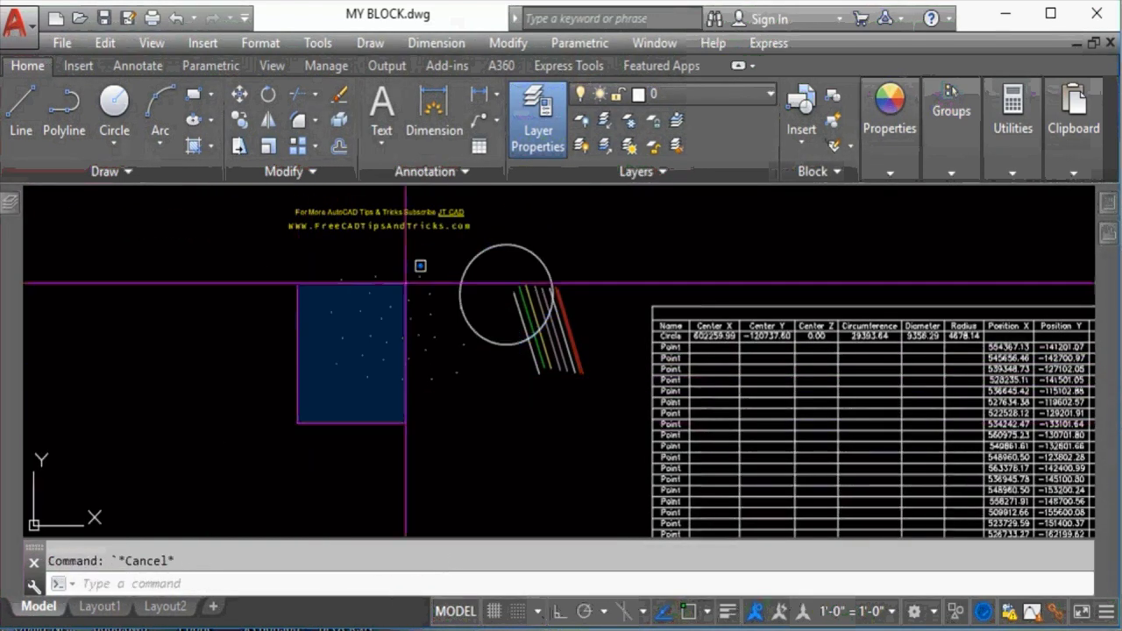
left_click(418, 270)
type("m")
key("Return")
left_click(461, 465)
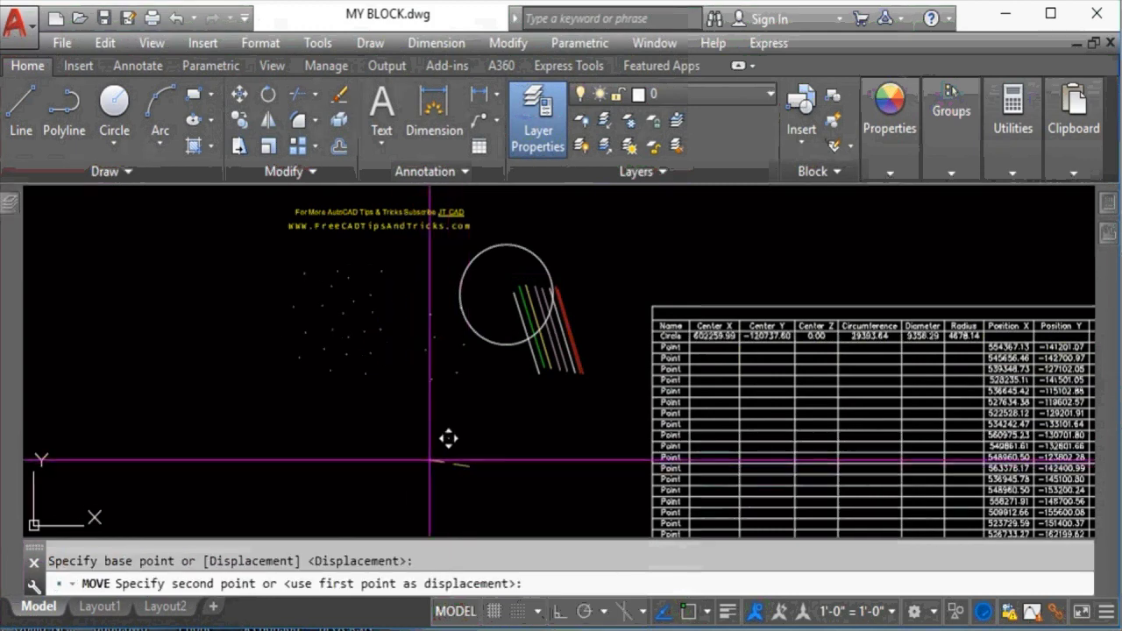
left_click(398, 466)
key("Escape")
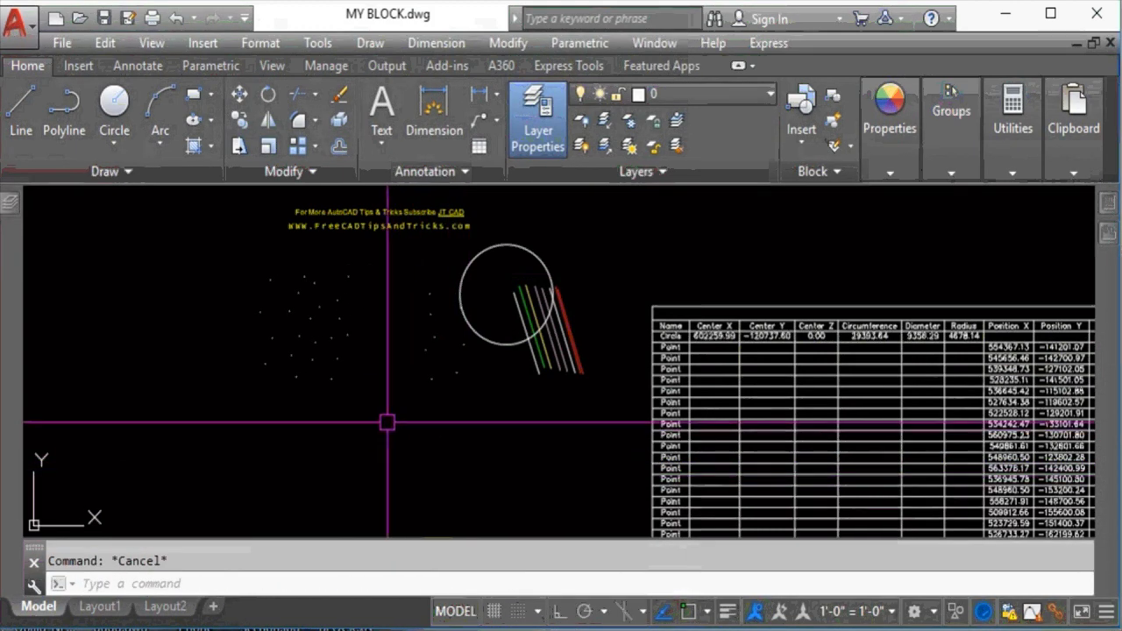
Move the three lowest points of the moved cluster straight down, well below the others
left_click(251, 389)
left_click(346, 337)
type("m")
key("Return")
left_click(414, 342)
scroll(409, 421, "up", 2)
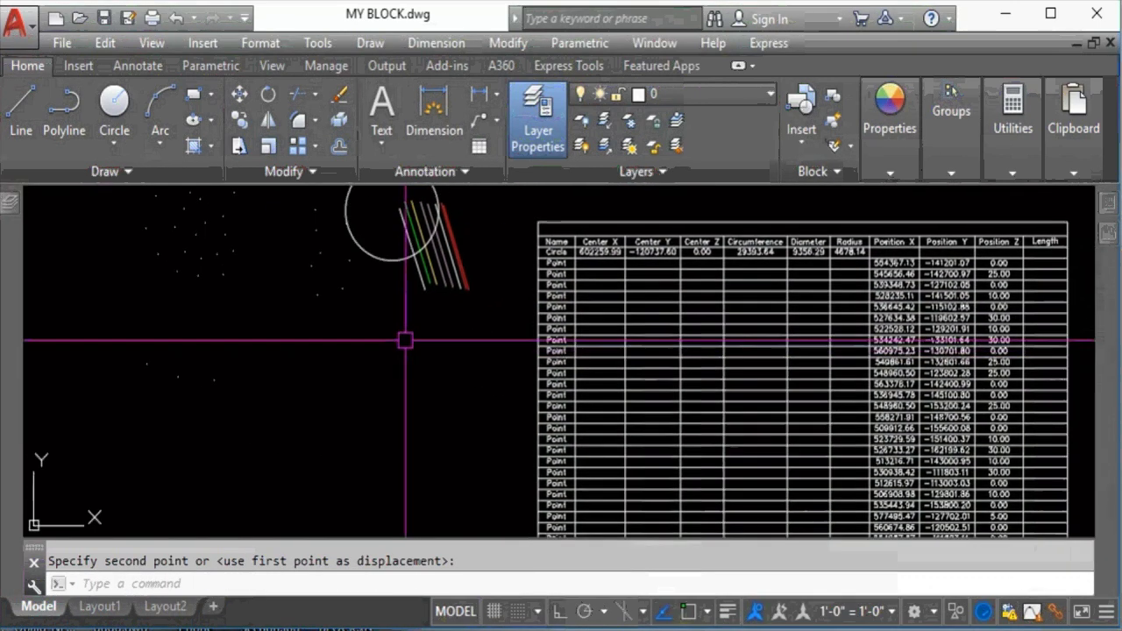
Regenerate the model and check the extraction table's circle, point position and polyline length values
scroll(591, 400, "down", 5)
scroll(591, 400, "up", 2)
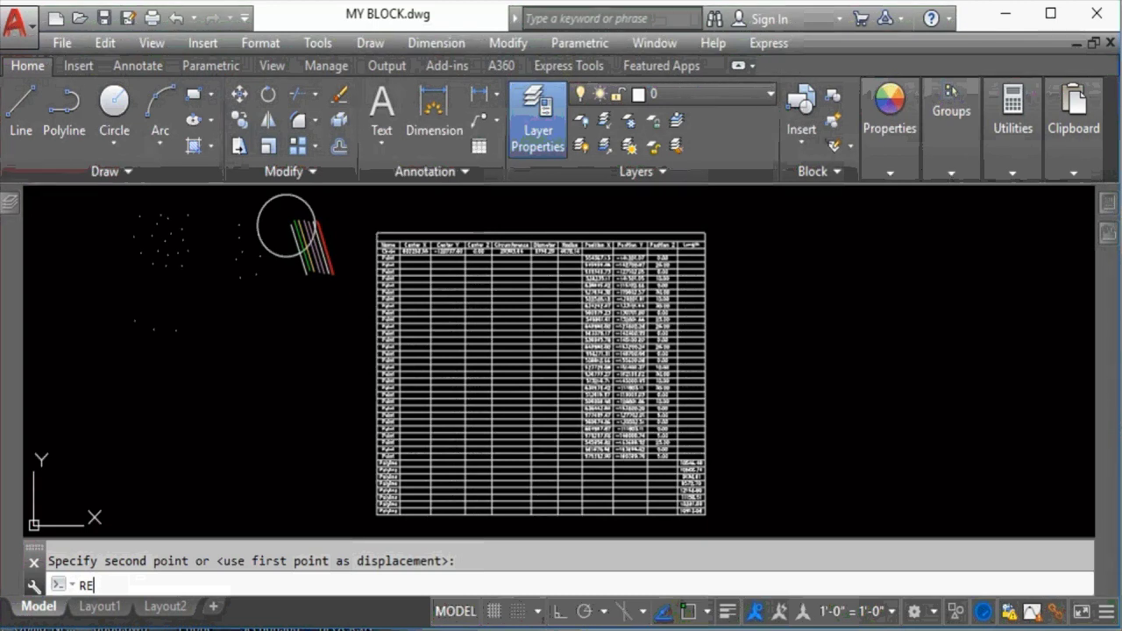
key("Return")
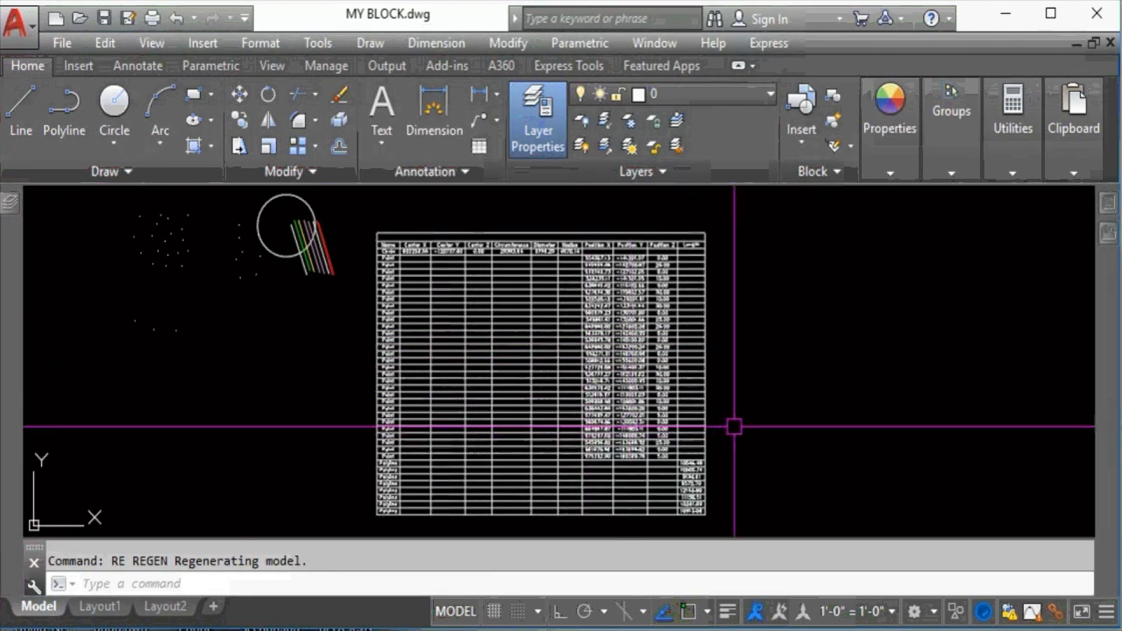
scroll(735, 427, "up", 4)
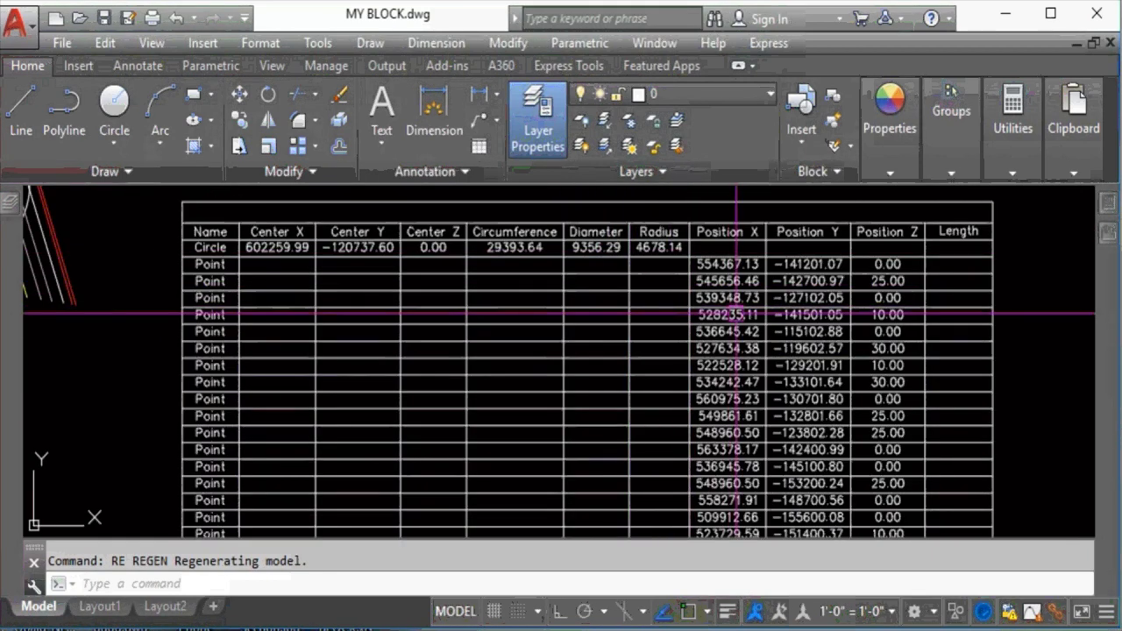
scroll(557, 311, "down", 5)
middle_click_drag(777, 482, 773, 444)
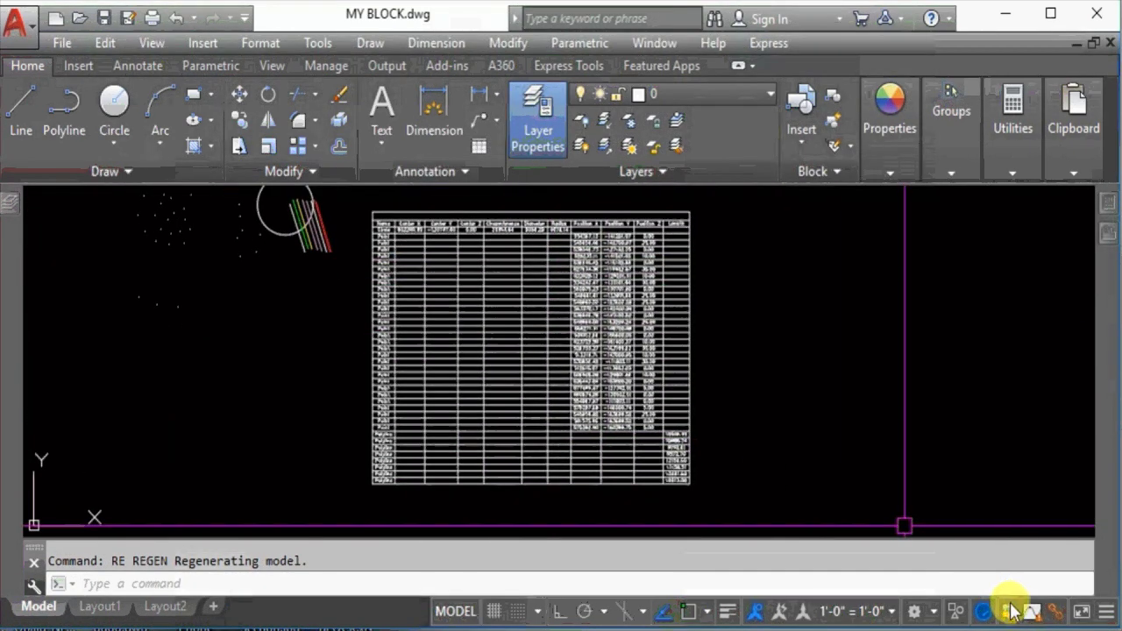
Update all data links for the extraction table and review its position and length columns against the modified objects
left_click(1058, 613)
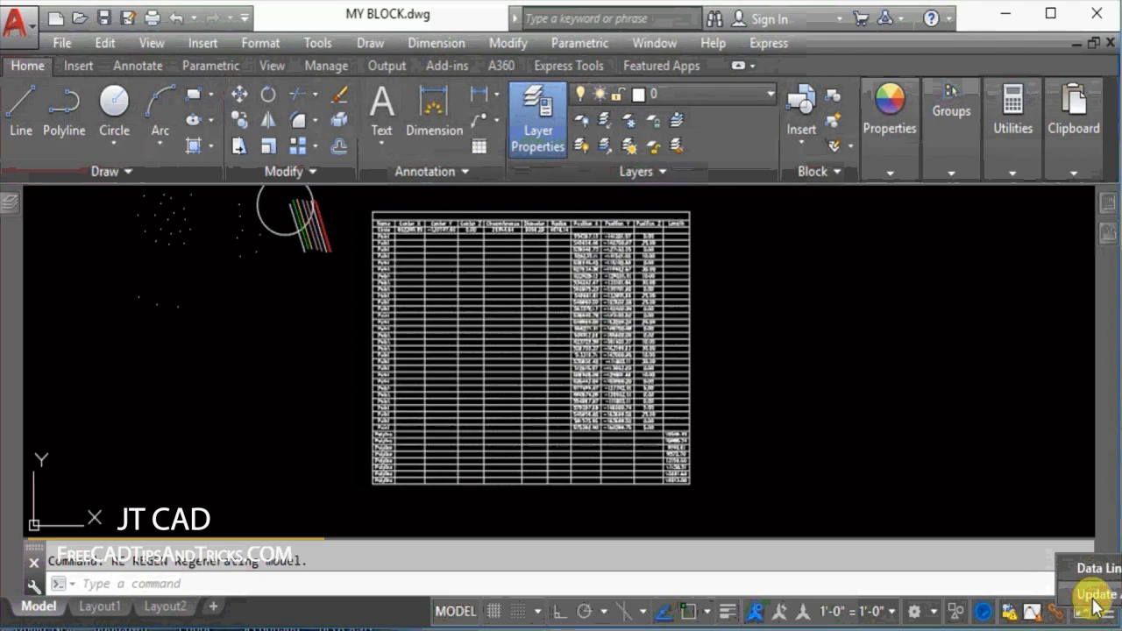
left_click(1096, 595)
left_click(752, 439)
scroll(752, 421, "up", 5)
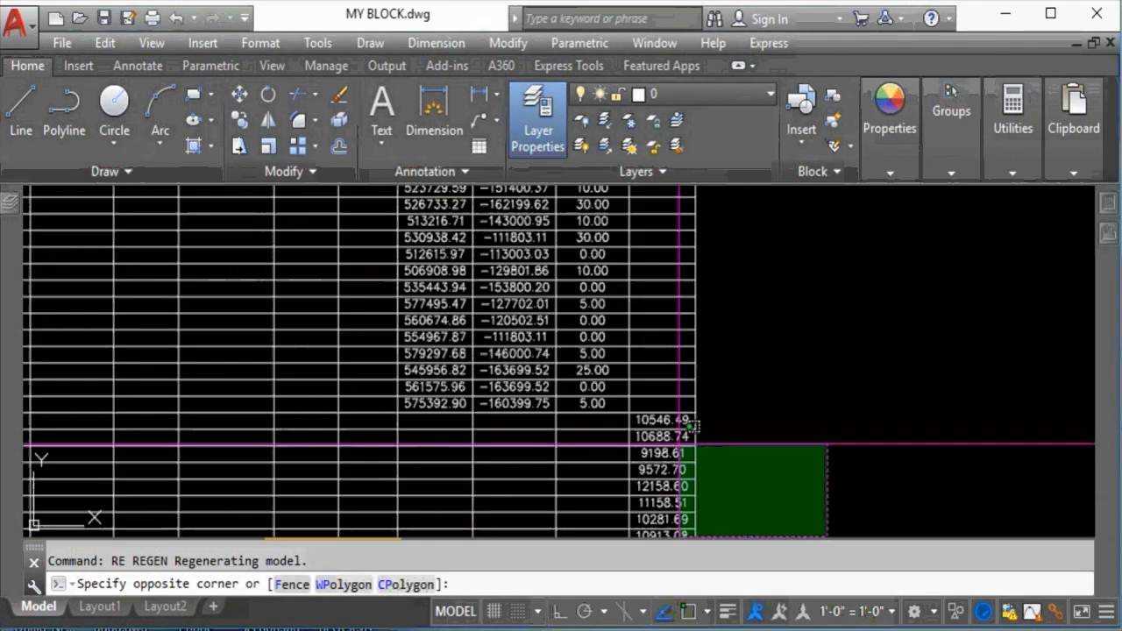
middle_click_drag(601, 394, 780, 298)
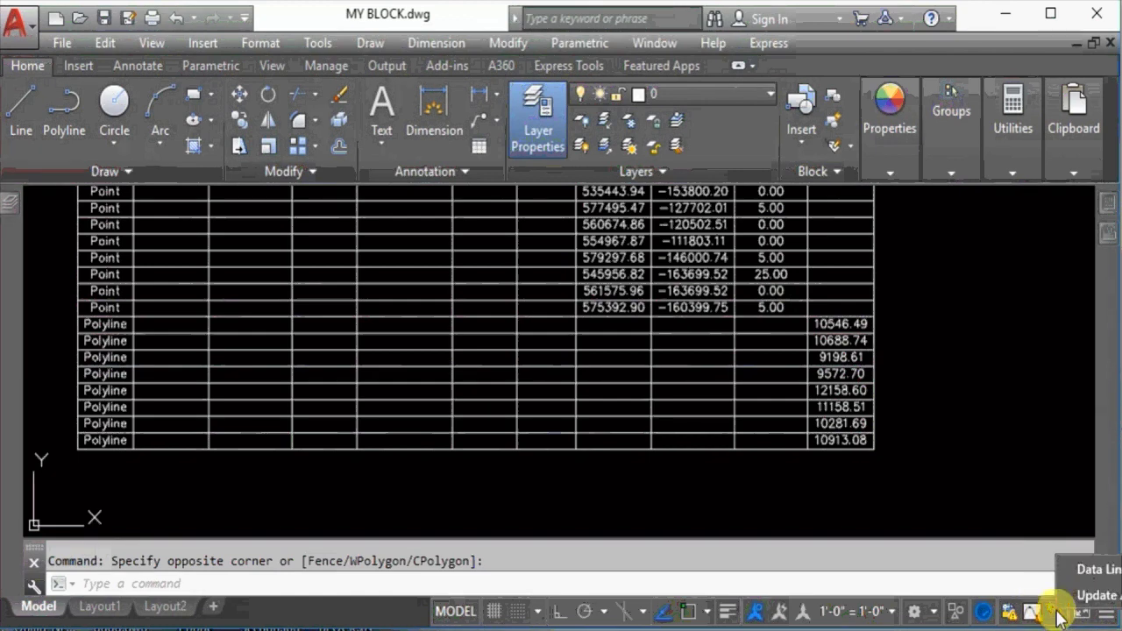
left_click(870, 378)
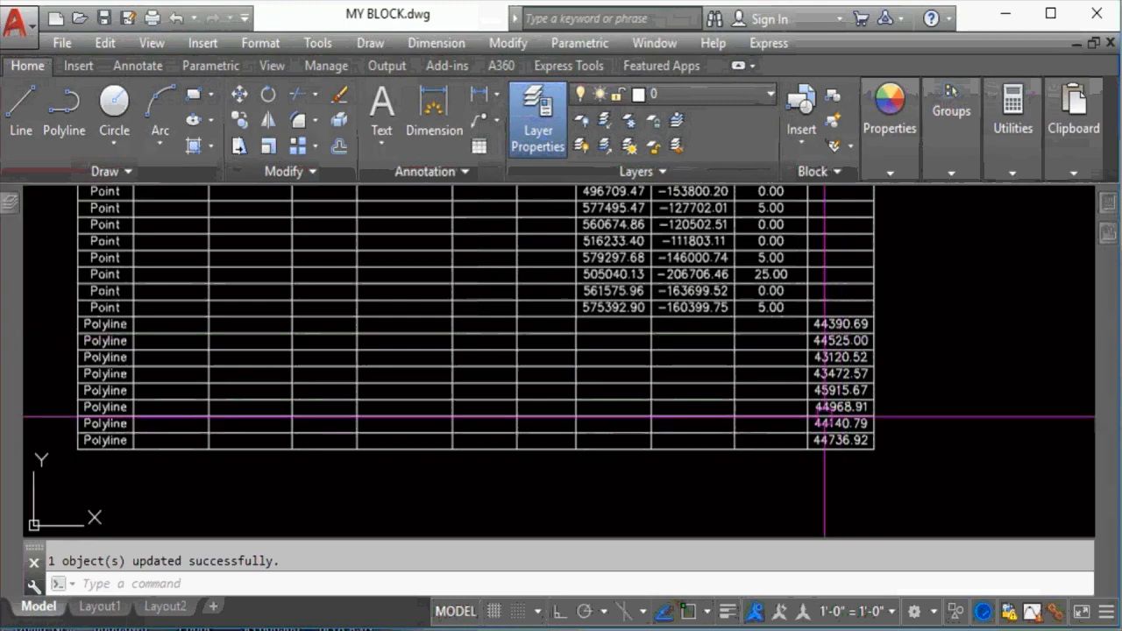
scroll(571, 391, "down", 5)
middle_click_drag(539, 350, 761, 447)
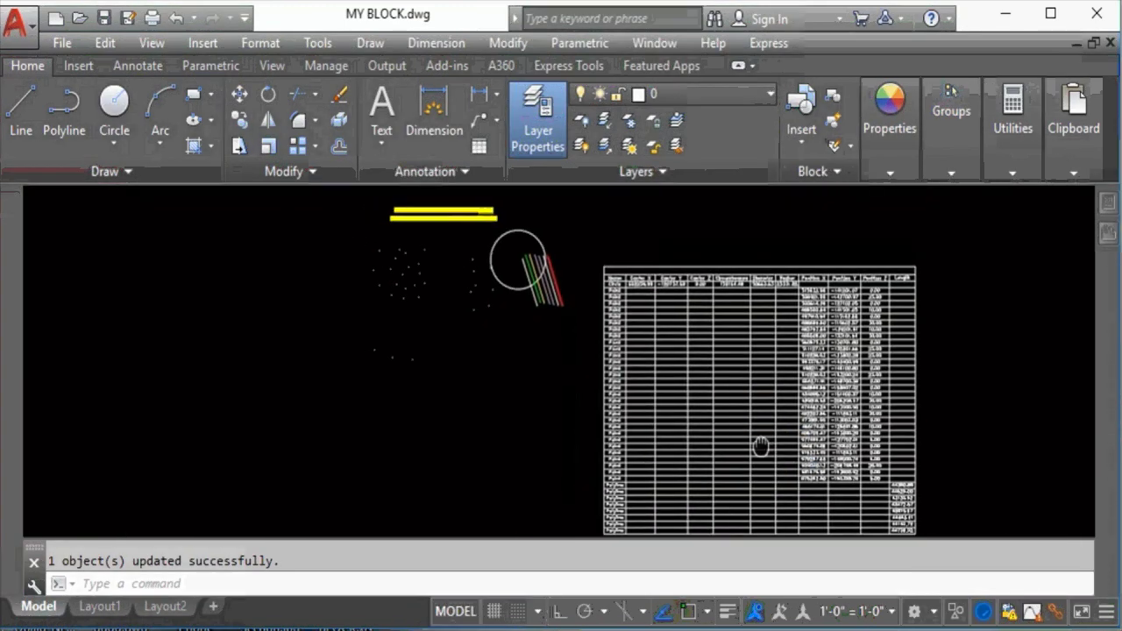
scroll(706, 443, "down", 2)
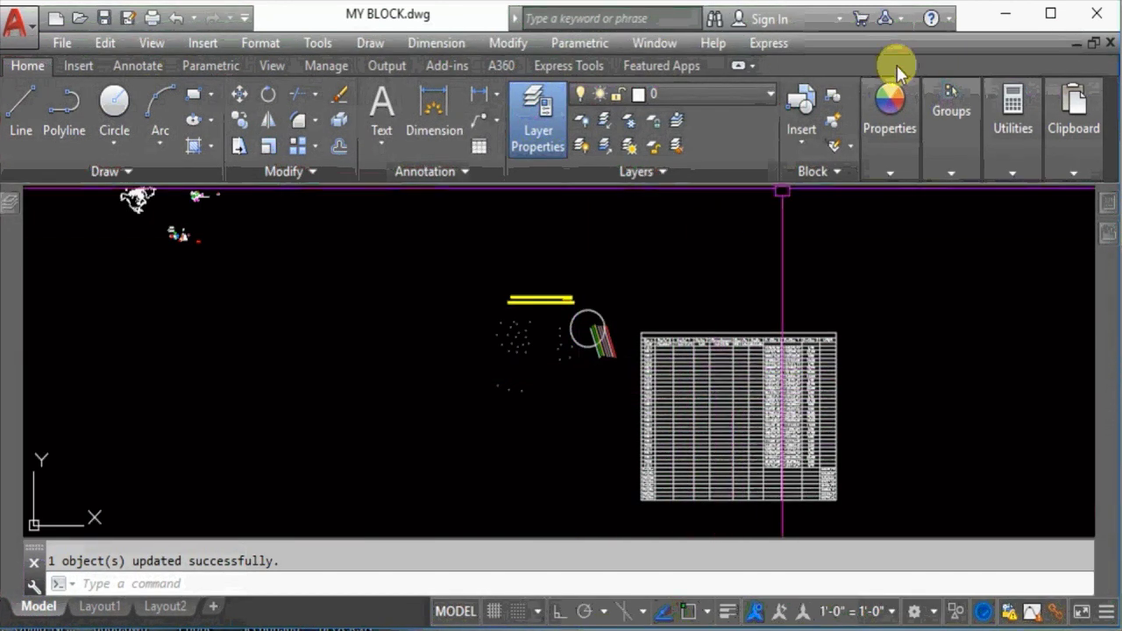
Minimize the drawing and open the exported MY BLOCK.xls from the desktop in a maximized Excel window
left_click(1002, 16)
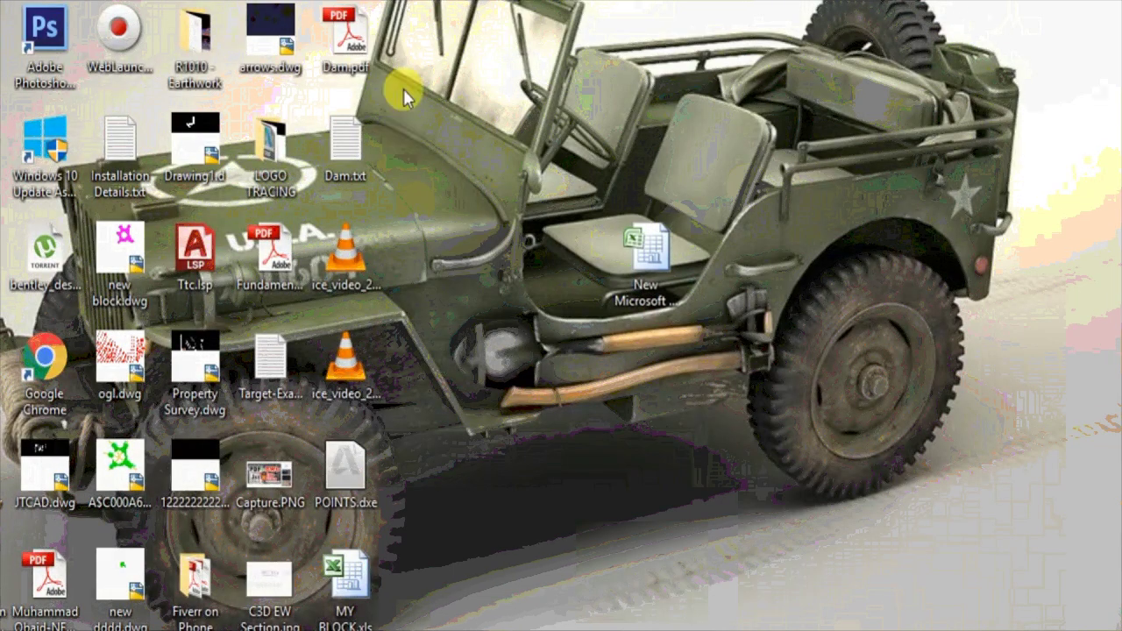
left_click_drag(357, 605, 481, 283)
double_click(497, 274)
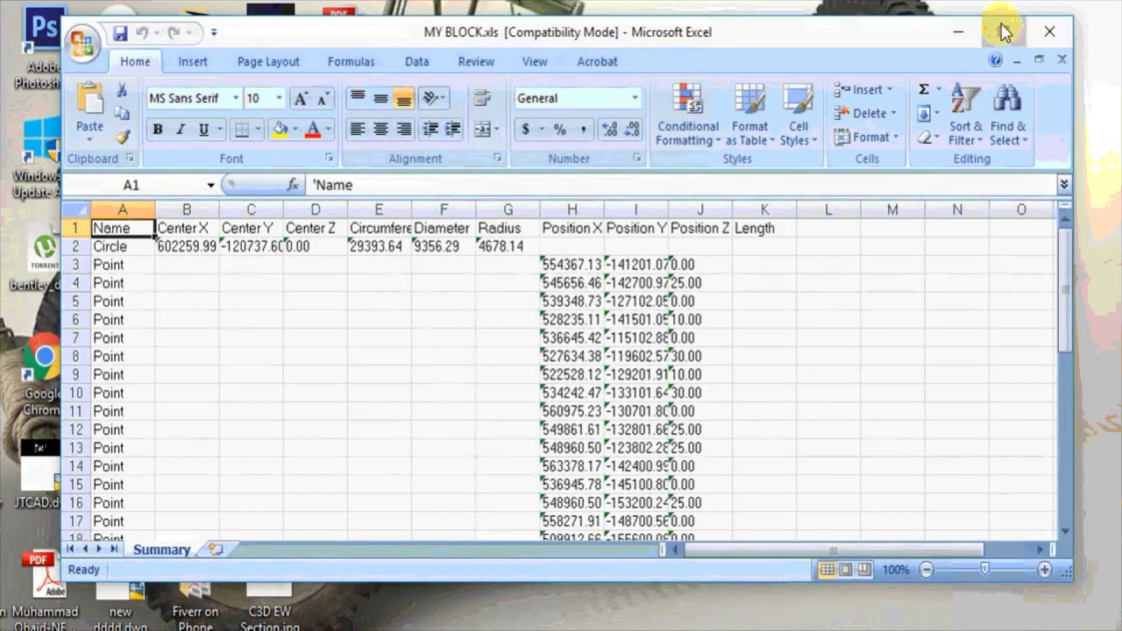
left_click(1005, 33)
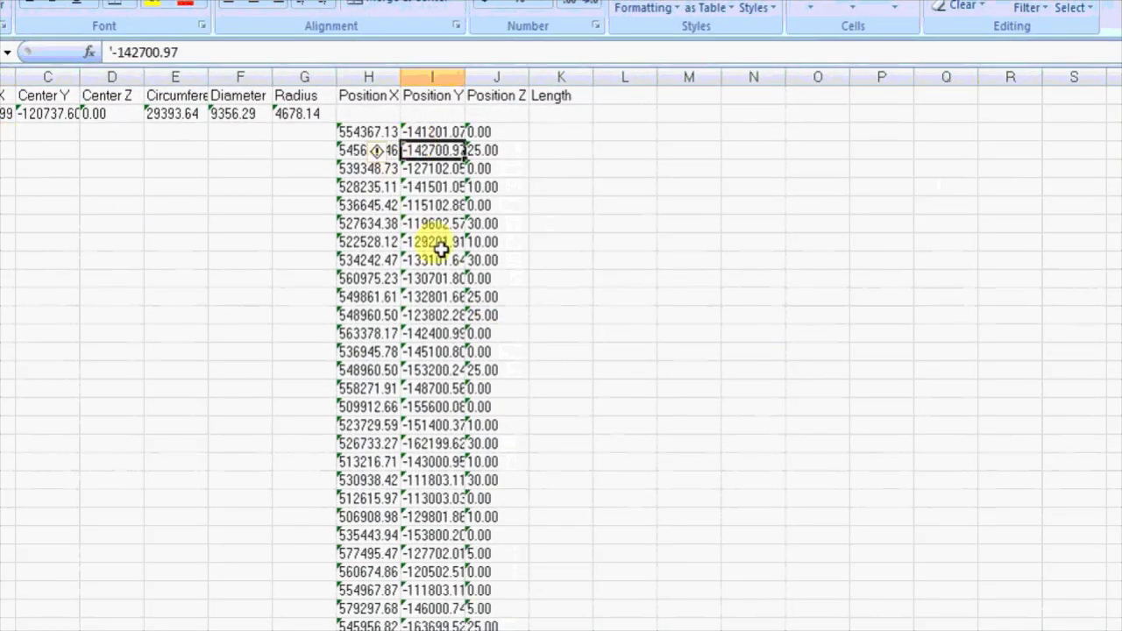
Examine the exported circle and point rows in the Summary sheet, including the circumference, position and length columns
scroll(439, 250, "down", 8)
scroll(454, 333, "up", 8)
left_click_drag(174, 99, 538, 448)
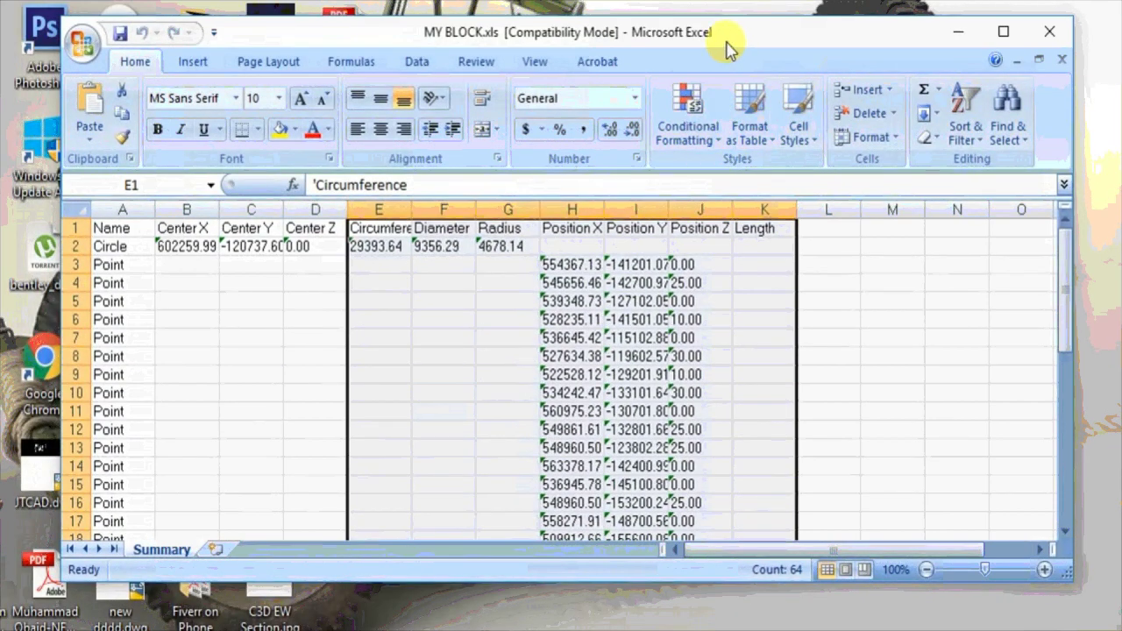
left_click_drag(726, 41, 728, 51)
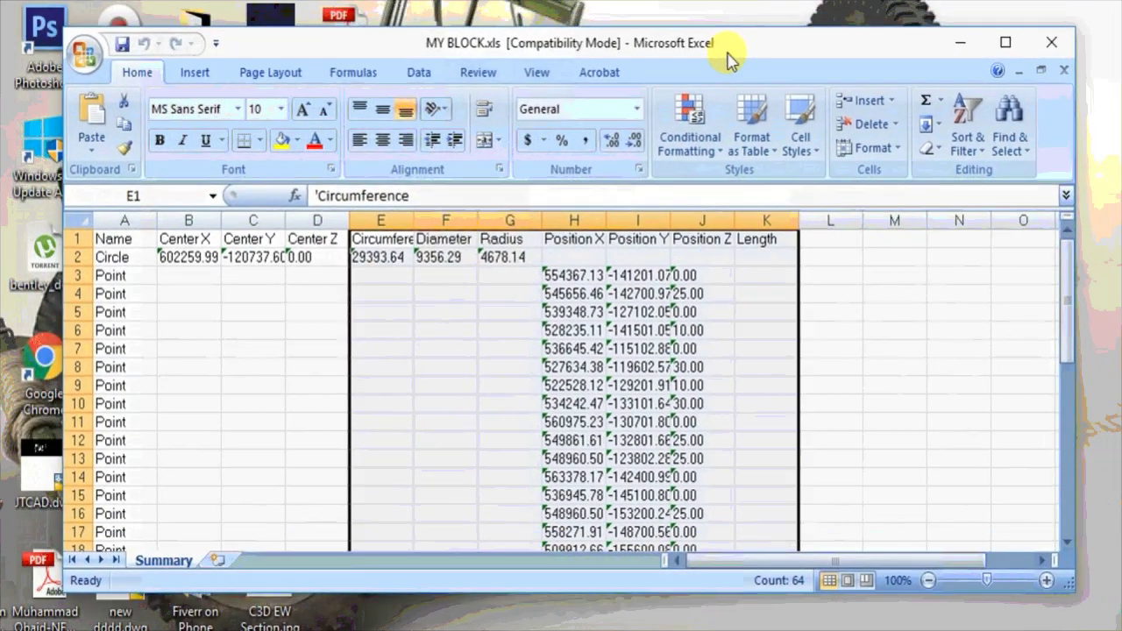
left_click(569, 294)
left_click(569, 273)
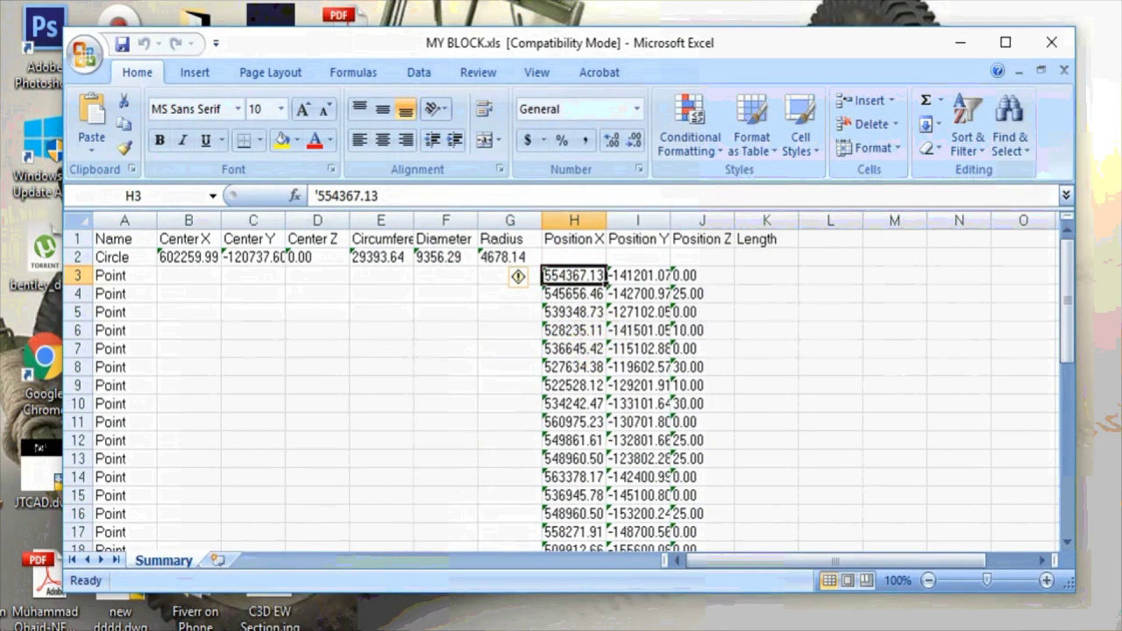
Switch back to the MY BLOCK.dwg drawing in AutoCAD
key("alt+Tab")
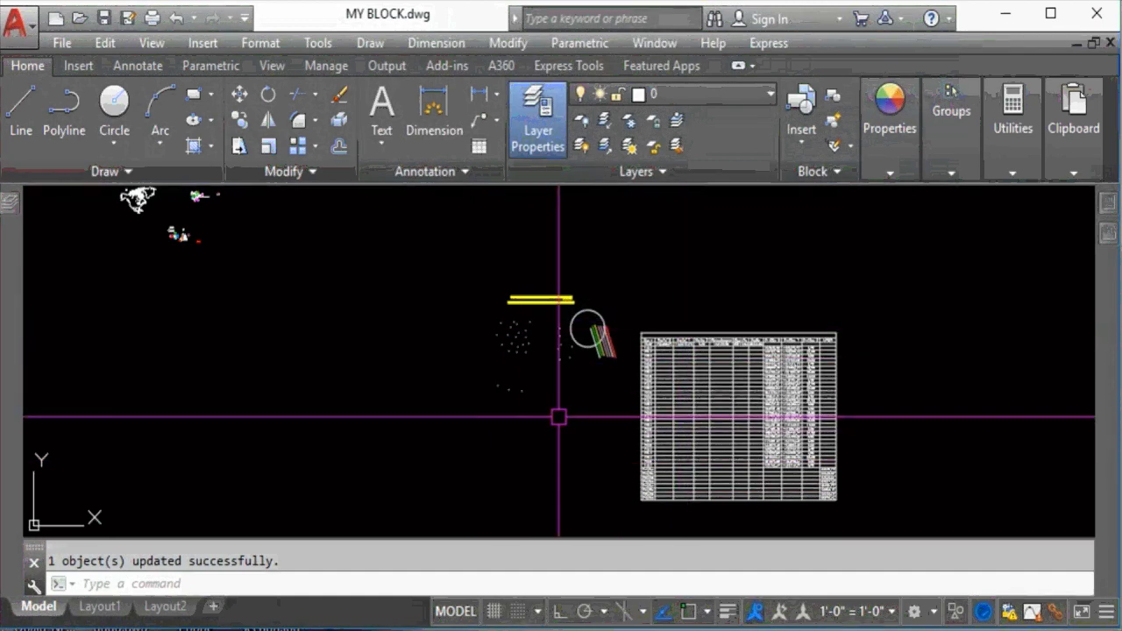
left_click(483, 583)
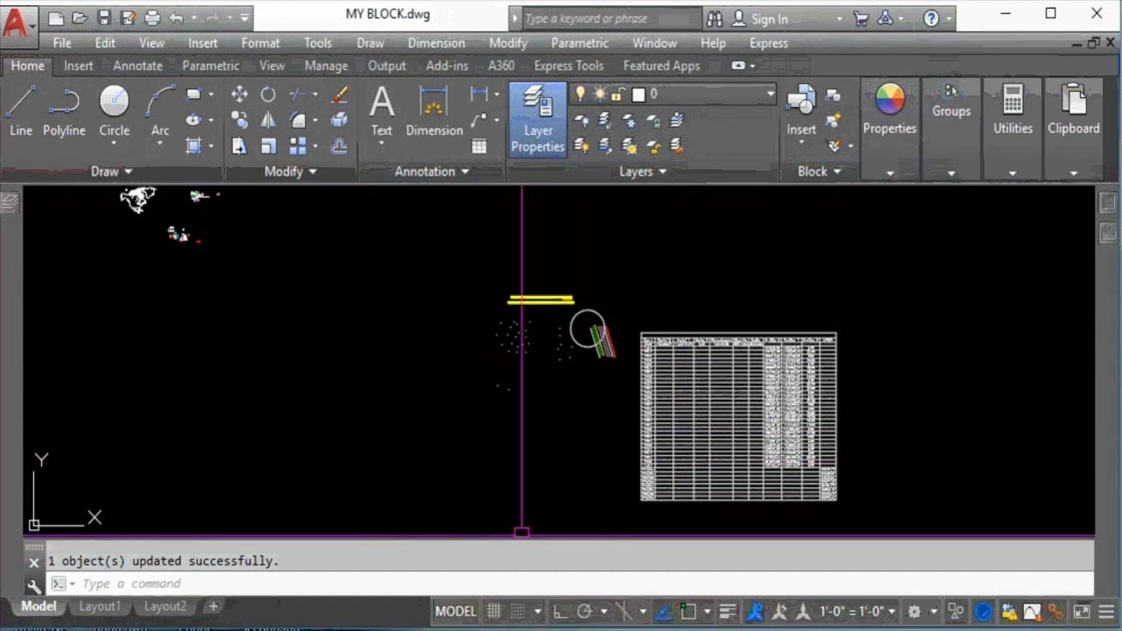